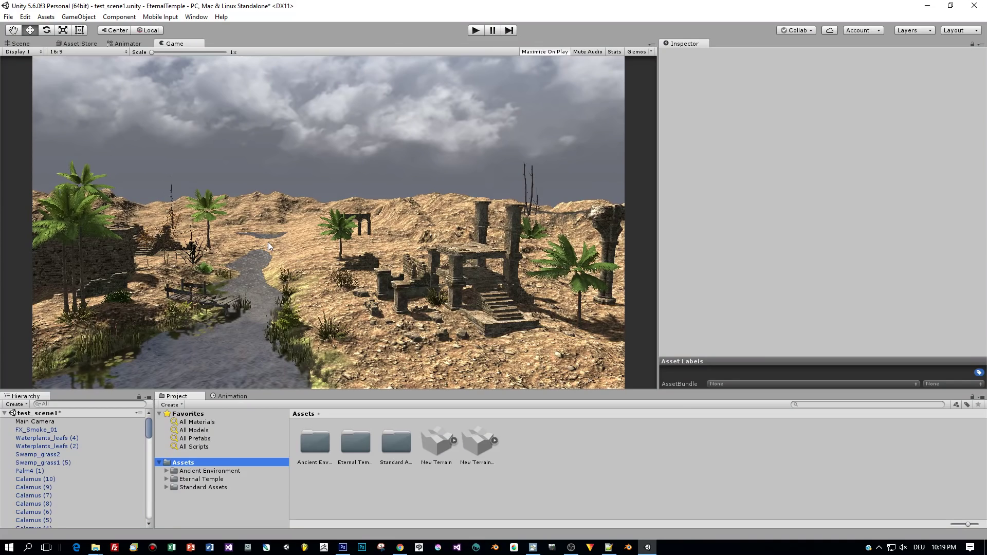
Step: Select Main Camera, then switch to the Post Processing Stack Asset Store page in Chrome
{"action": "left_click", "coordinate": [35, 423]}
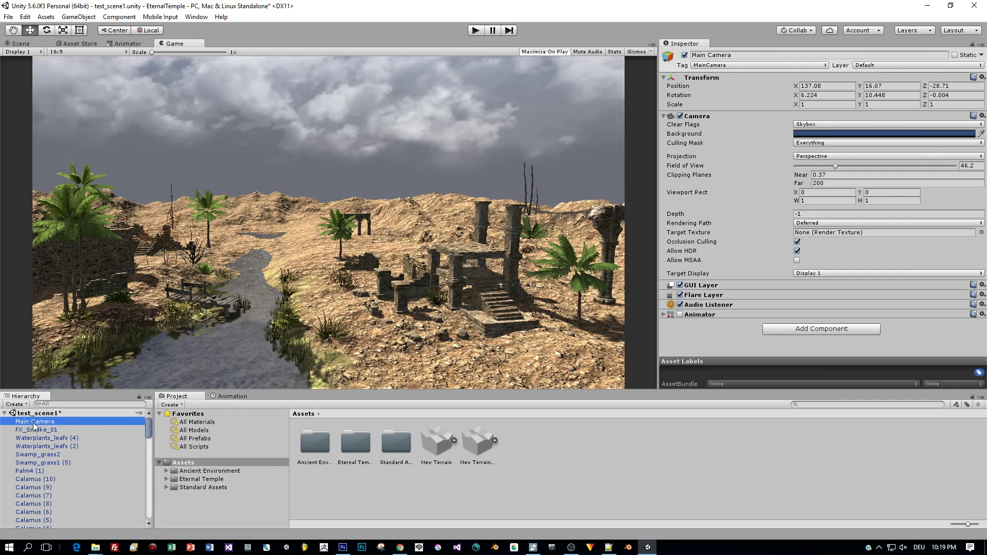
{"action": "left_click", "coordinate": [400, 548]}
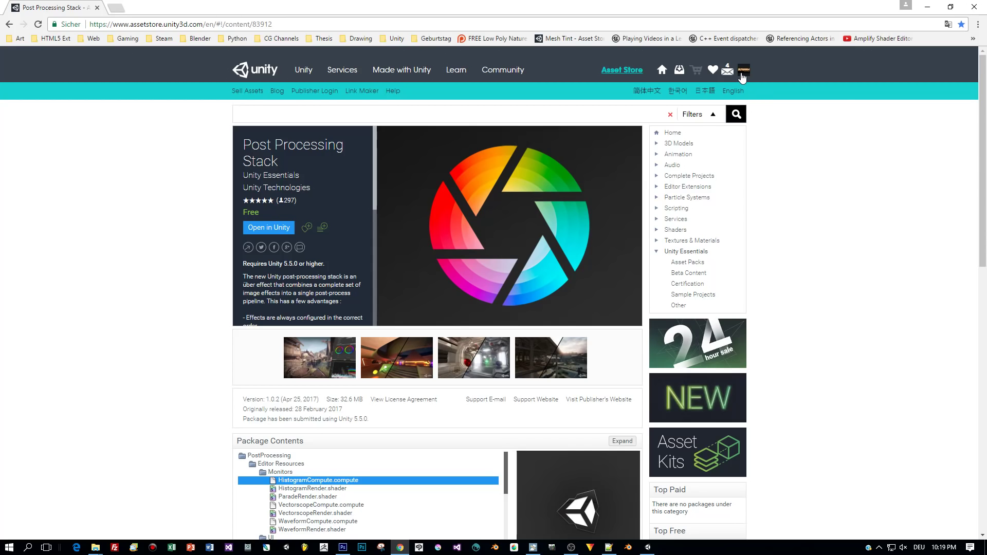
Step: Send the Post Processing Stack page to the Unity editor and allow Chrome's 'Unity Editor öffnen' prompt
{"action": "left_click", "coordinate": [267, 229]}
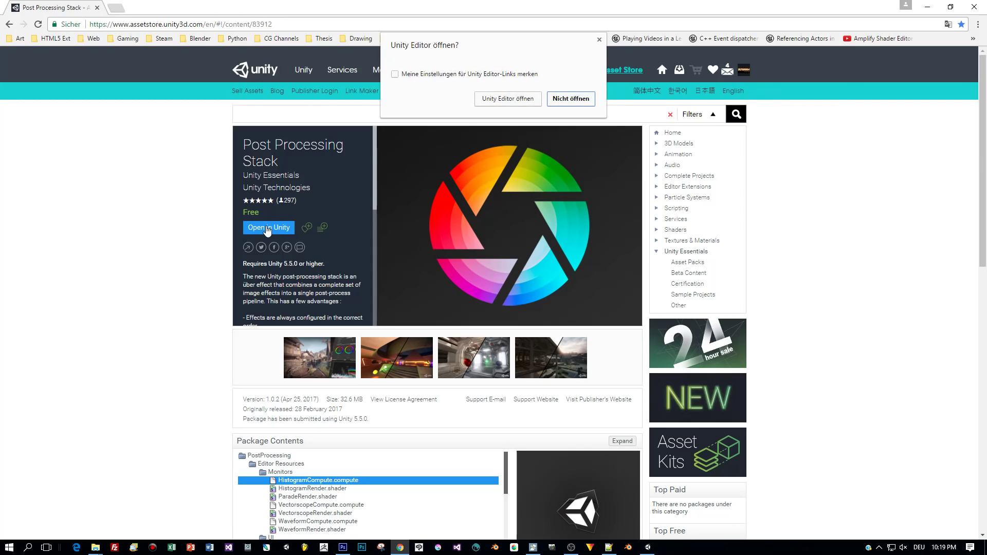
{"action": "left_click", "coordinate": [502, 100]}
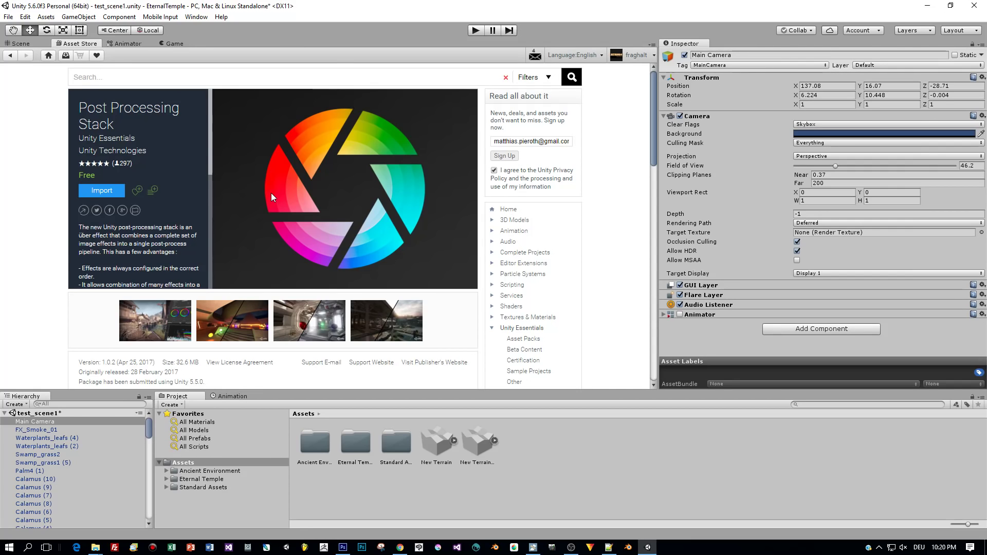
Step: Import all Post Processing Stack package files and view the new PostProcessing folder's contents
{"action": "left_click", "coordinate": [104, 192]}
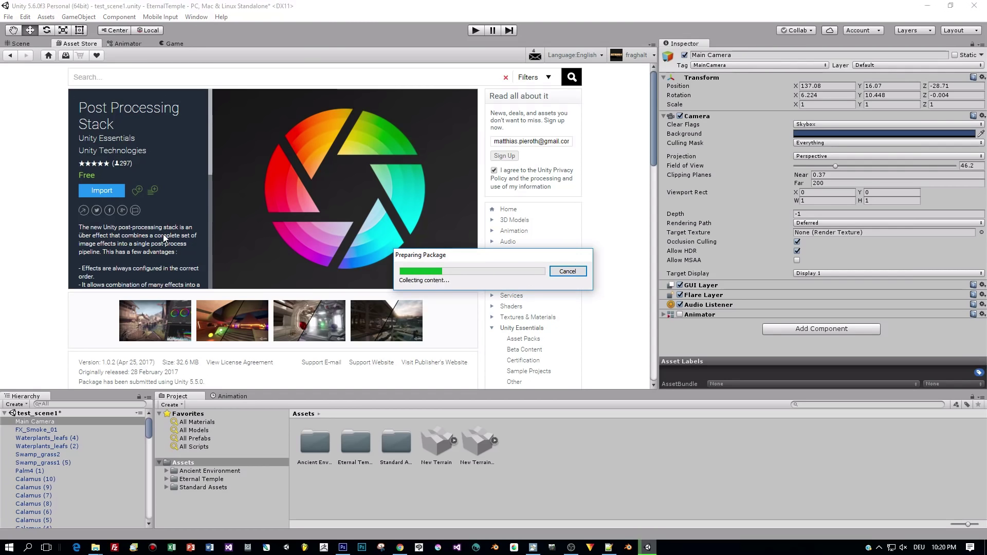
{"action": "left_click", "coordinate": [632, 350]}
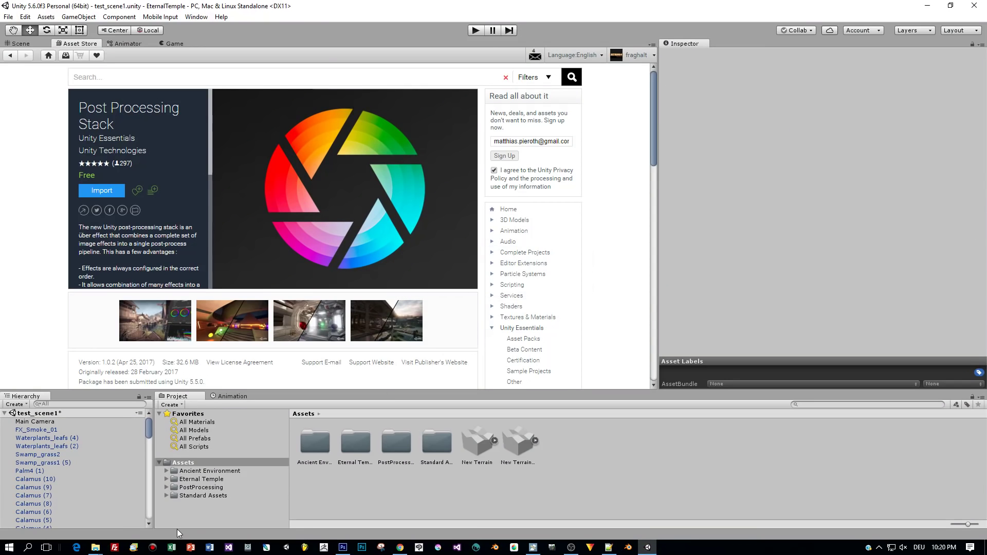
{"action": "left_click", "coordinate": [198, 491]}
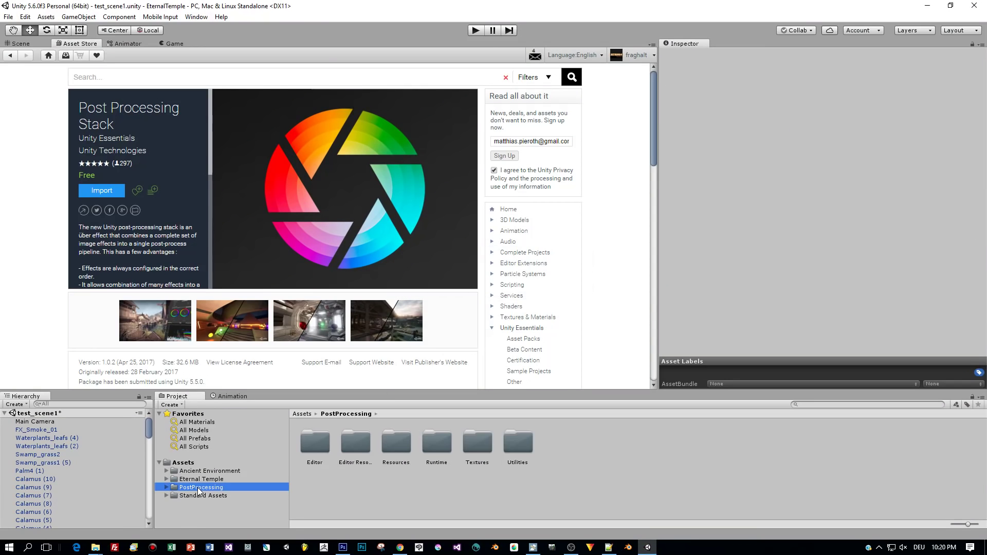
Step: Close the Asset Store tab and add a Post-Processing Behaviour component to Main Camera
{"action": "right_click", "coordinate": [74, 45]}
{"action": "left_click", "coordinate": [96, 74]}
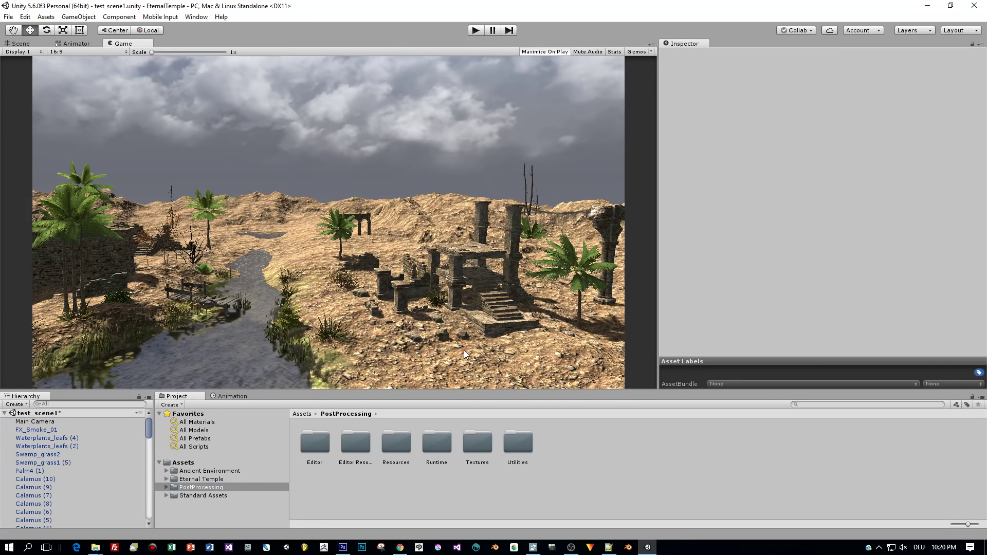
{"action": "left_click", "coordinate": [33, 421]}
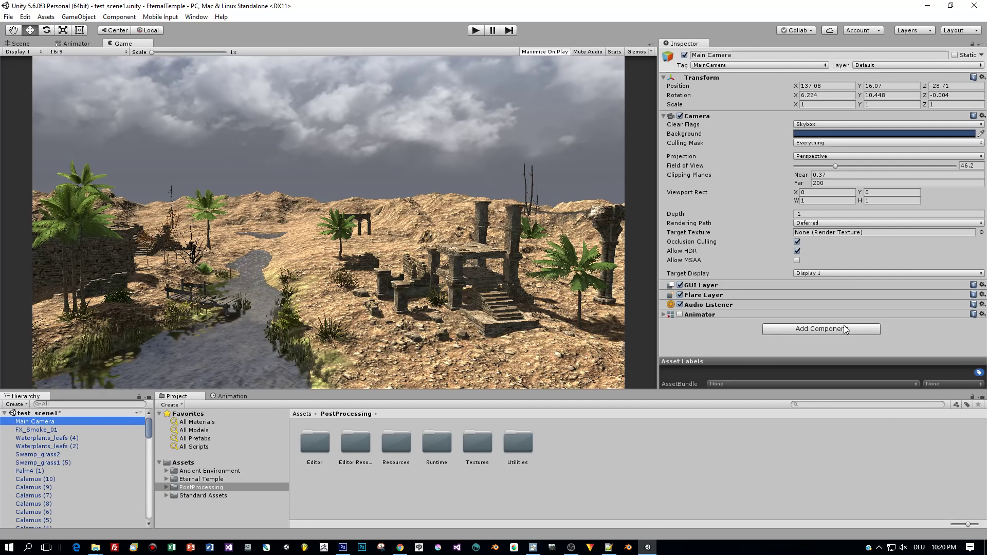
{"action": "left_click", "coordinate": [837, 328]}
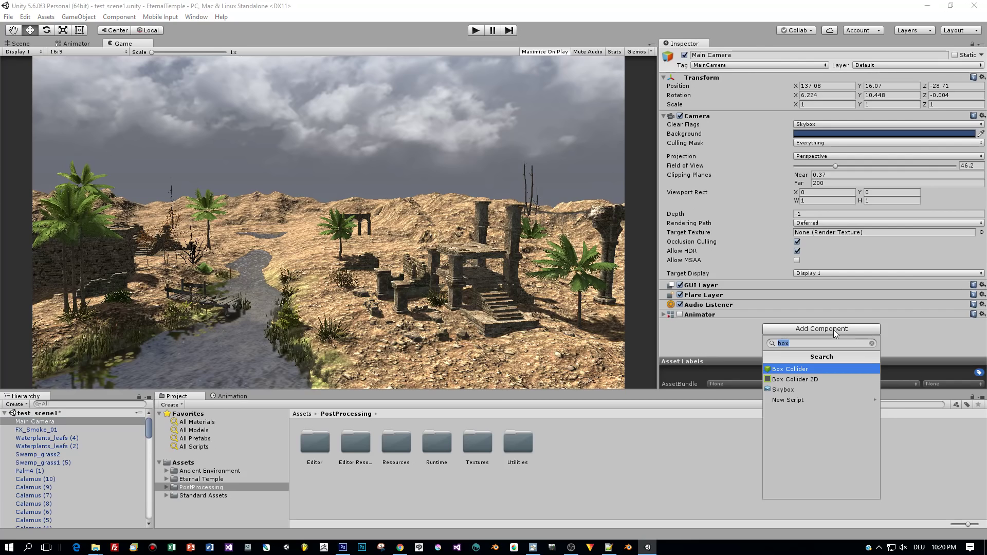
{"action": "key", "text": "BackSpace"}
{"action": "type", "text": "post"}
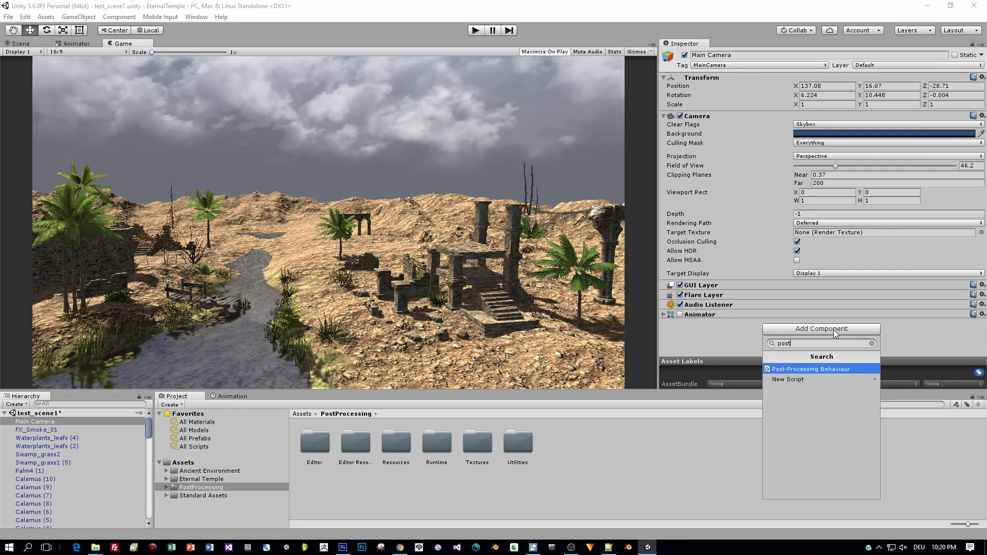
{"action": "left_click", "coordinate": [829, 370]}
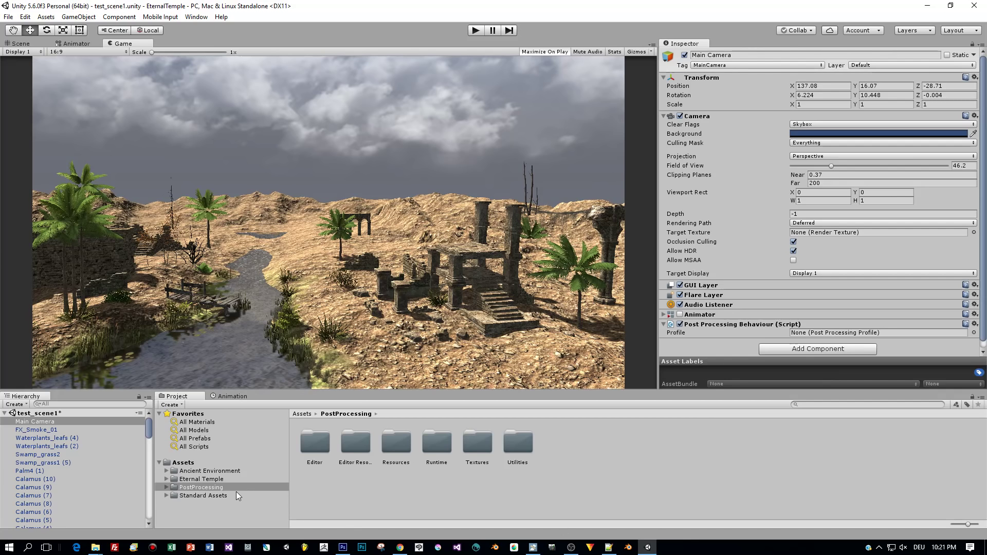
Step: Create a Post-Processing Profile named PPP in the root Assets folder
{"action": "left_click", "coordinate": [182, 464]}
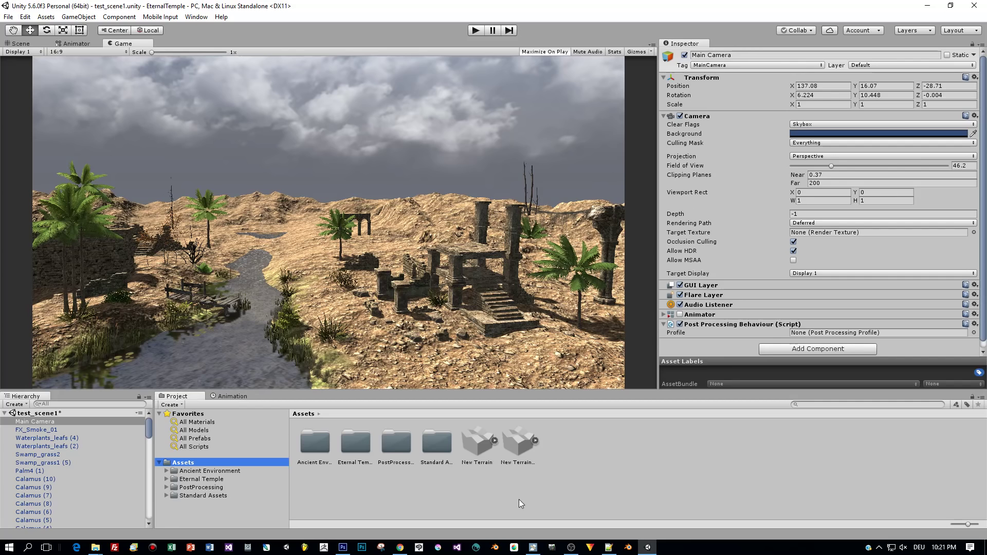
{"action": "right_click", "coordinate": [587, 445]}
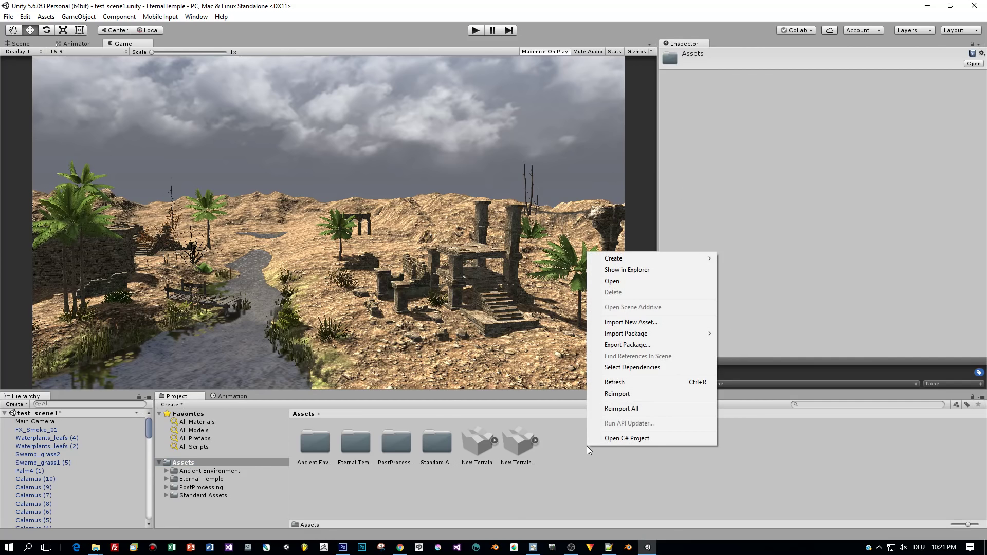
{"action": "mouse_move", "coordinate": [620, 259]}
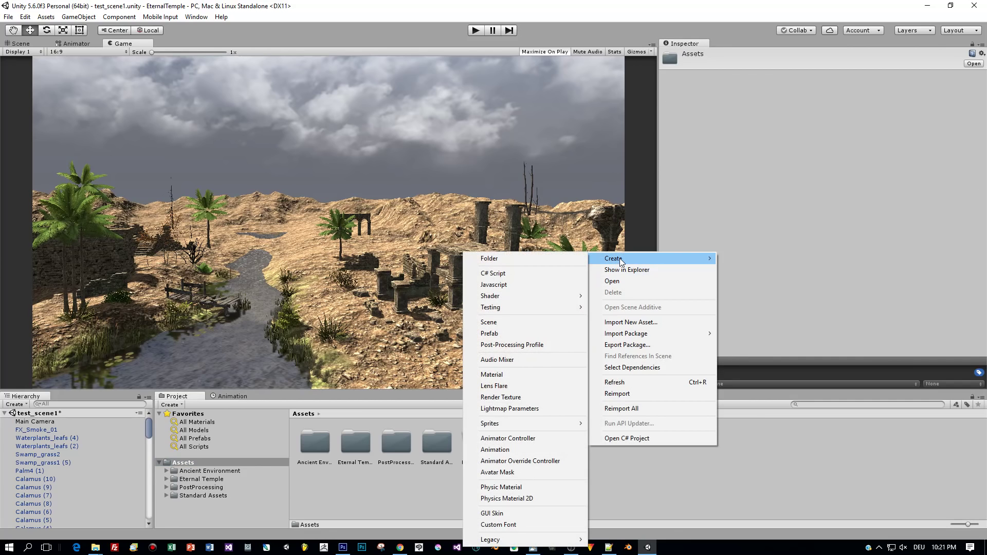
{"action": "left_click", "coordinate": [538, 347]}
{"action": "type", "text": "PPP"}
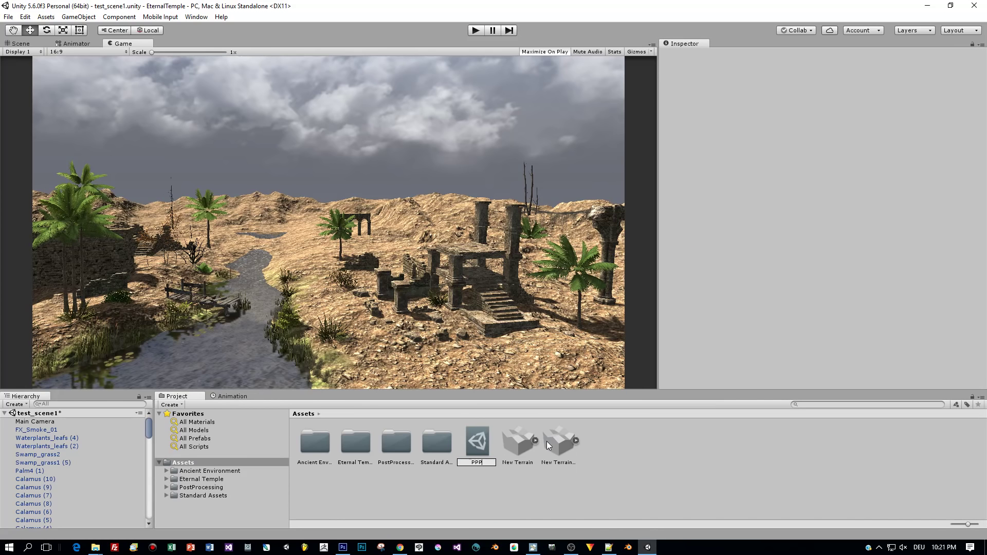
{"action": "key", "text": "Return"}
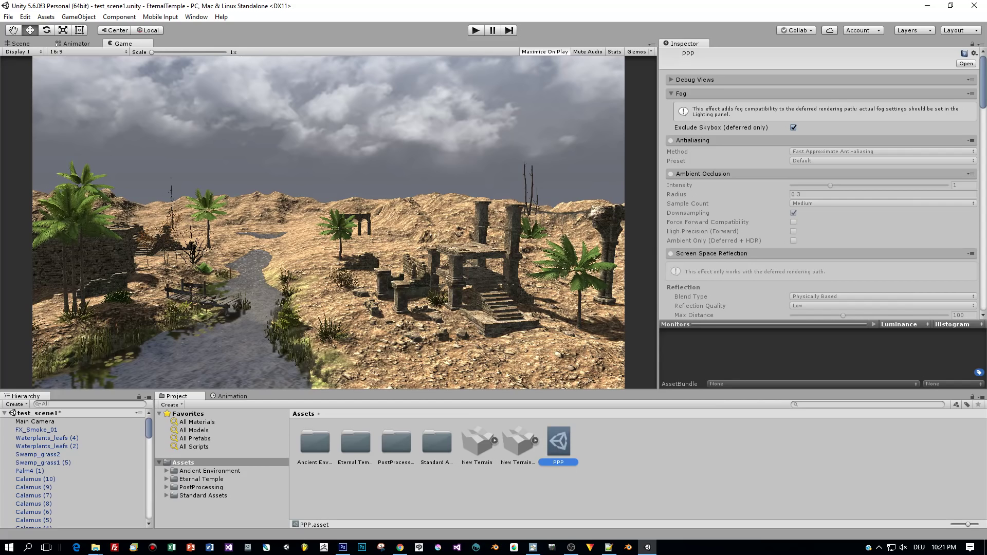
Step: Assign PPP to Main Camera's Profile field and select PPP to show its effect settings
{"action": "left_click", "coordinate": [31, 422]}
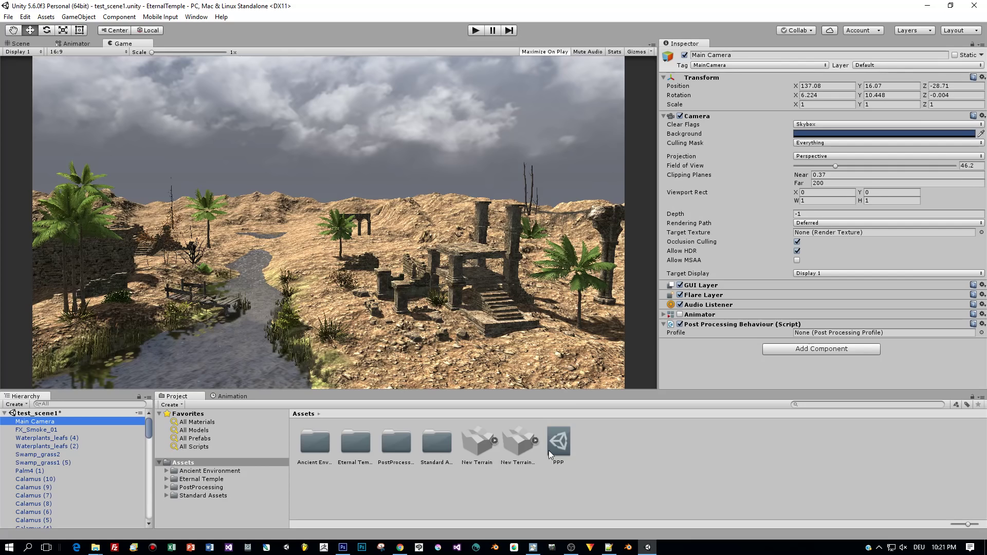
{"action": "left_click_drag", "start_coordinate": [560, 437], "coordinate": [825, 335]}
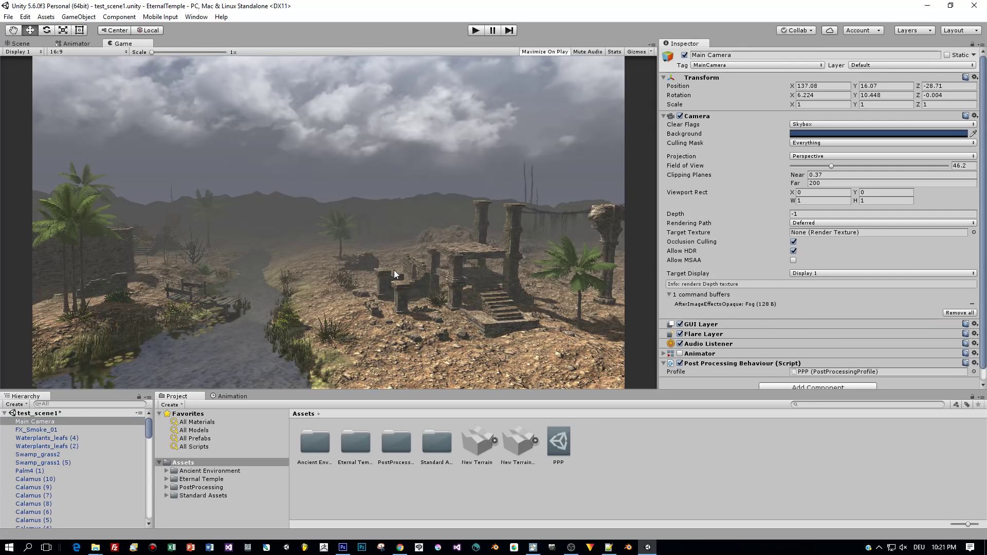
{"action": "left_click", "coordinate": [560, 440]}
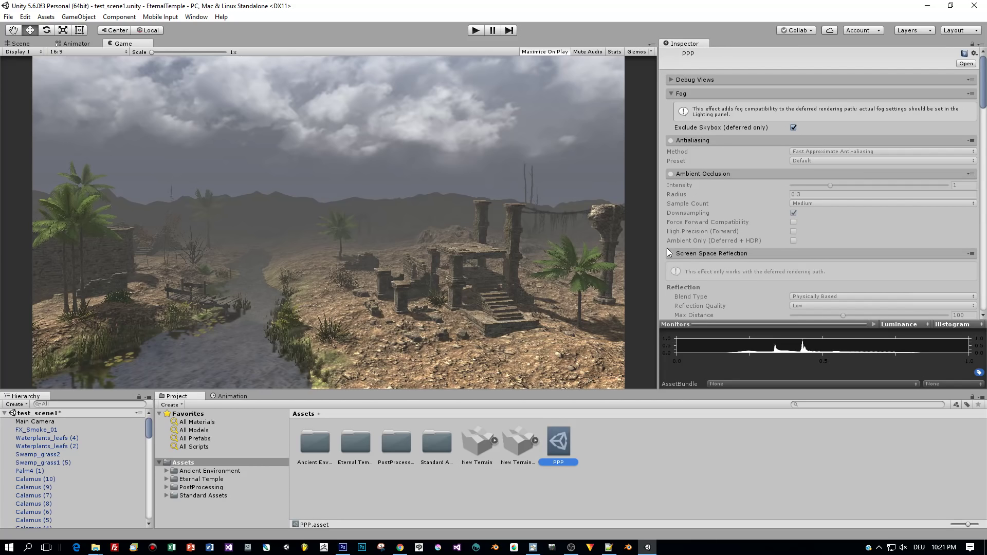
Step: Enable Antialiasing and Ambient Occlusion, raising the occlusion intensity above 1
{"action": "left_click", "coordinate": [671, 141]}
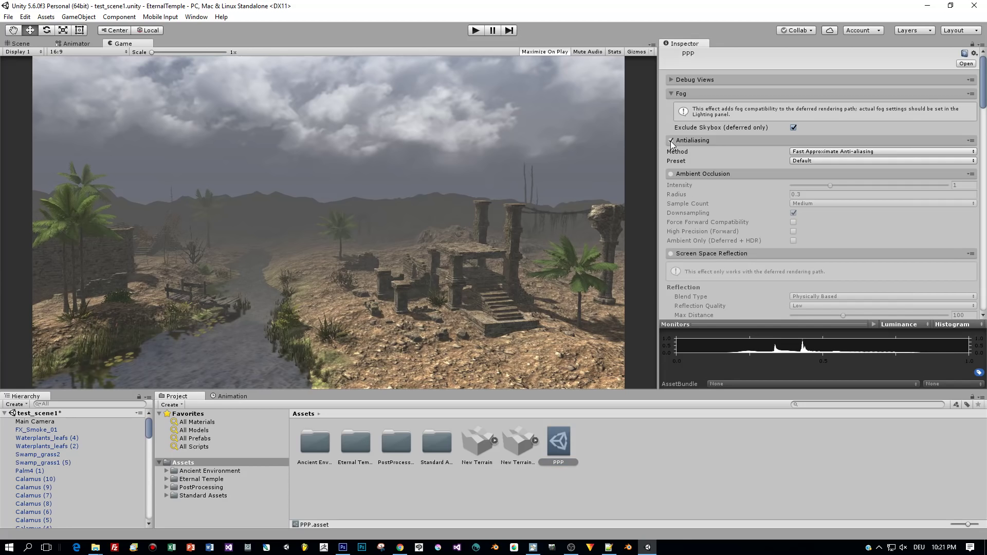
{"action": "left_click", "coordinate": [671, 173]}
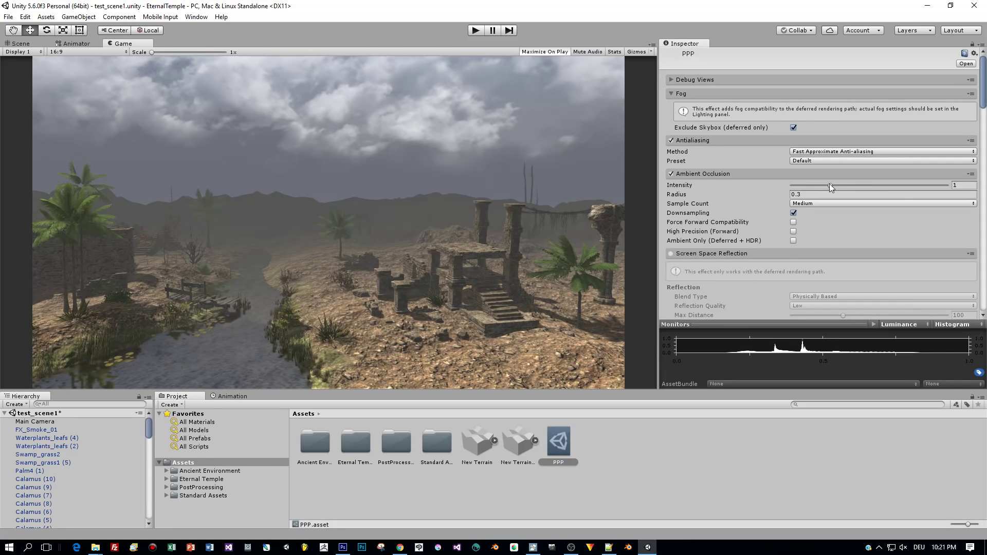
{"action": "left_click_drag", "start_coordinate": [830, 184], "coordinate": [839, 186]}
Step: Enable Screen Space Reflection and Bloom, with higher bloom intensity and lower threshold
{"action": "scroll", "coordinate": [705, 244], "scroll_direction": "down", "scroll_amount": 3}
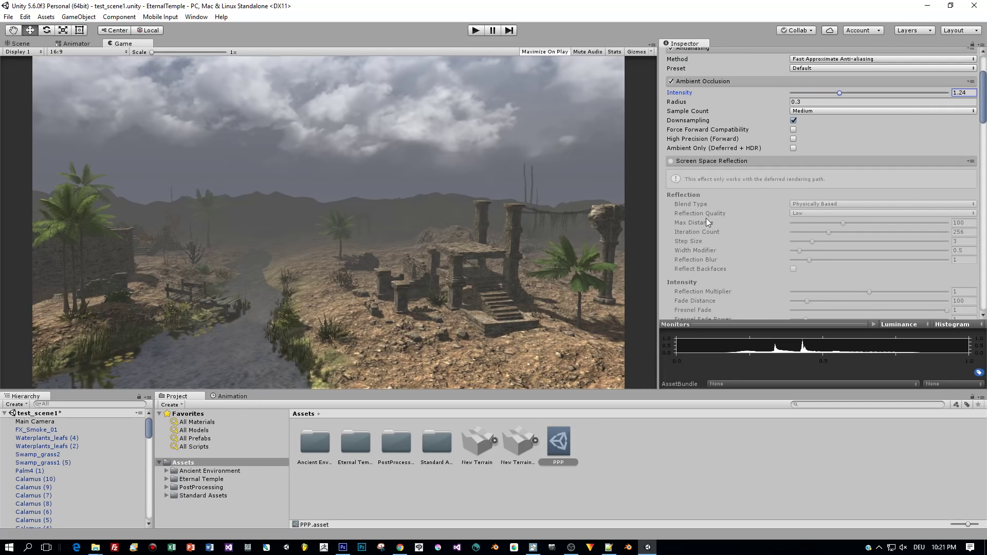
{"action": "left_click", "coordinate": [670, 160]}
{"action": "left_click", "coordinate": [703, 161]}
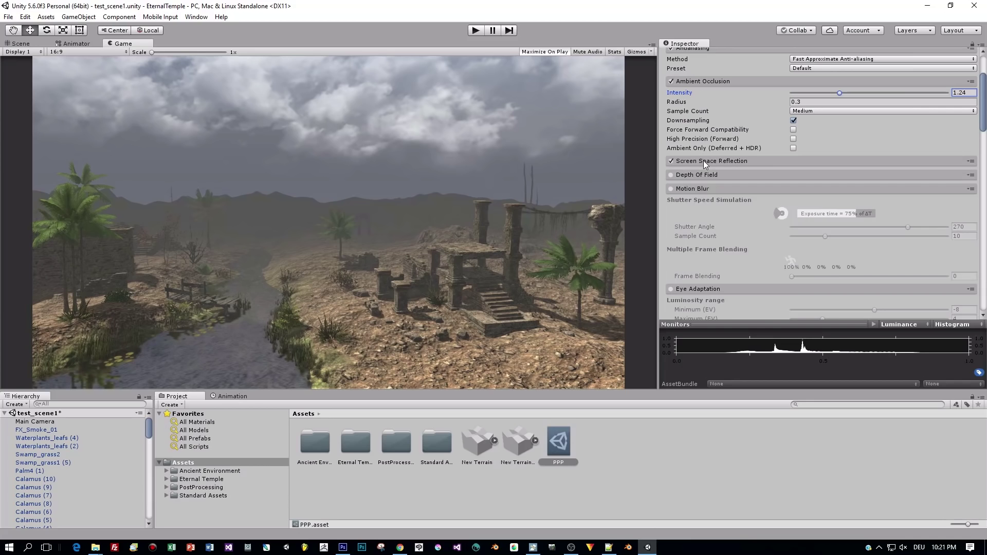
{"action": "scroll", "coordinate": [708, 211], "scroll_direction": "down", "scroll_amount": 3}
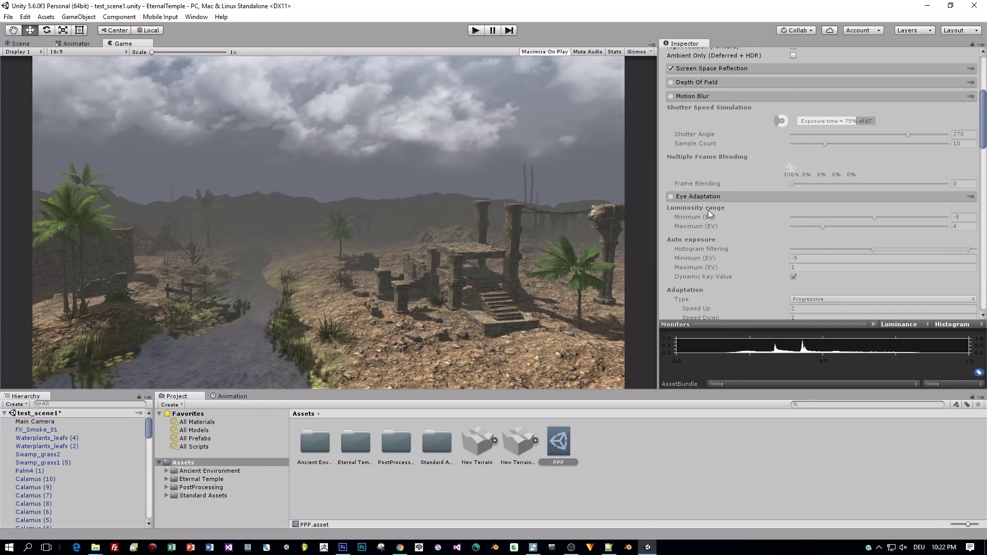
{"action": "scroll", "coordinate": [708, 210], "scroll_direction": "down", "scroll_amount": 6}
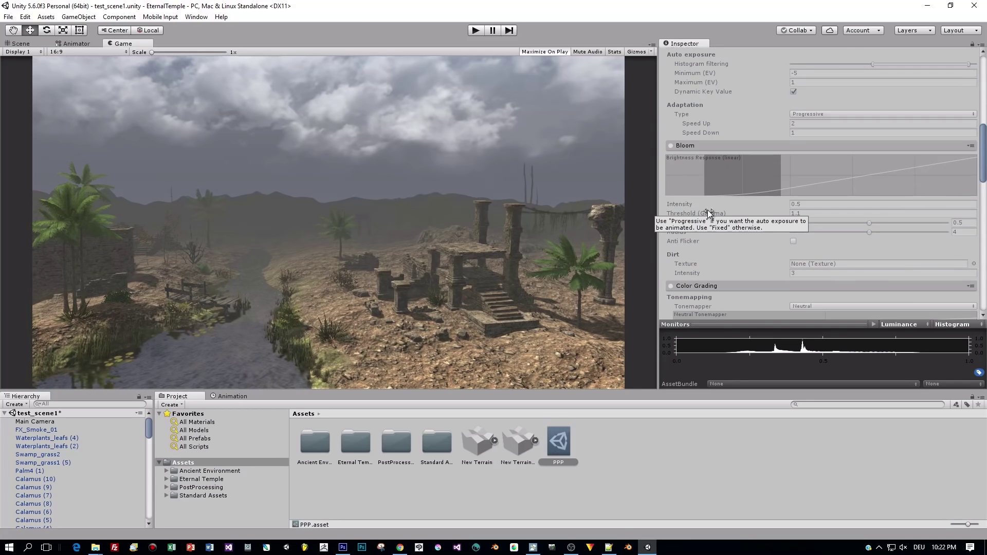
{"action": "left_click", "coordinate": [671, 146]}
{"action": "mouse_move", "coordinate": [691, 205]}
{"action": "left_mouse_down"}
{"action": "mouse_move", "coordinate": [714, 202]}
{"action": "mouse_move", "coordinate": [700, 211]}
{"action": "left_mouse_up"}
Step: Enable Color Grading with the Filmic (ACES) tonemapper and post exposure 0.72
{"action": "scroll", "coordinate": [694, 247], "scroll_direction": "down", "scroll_amount": 3}
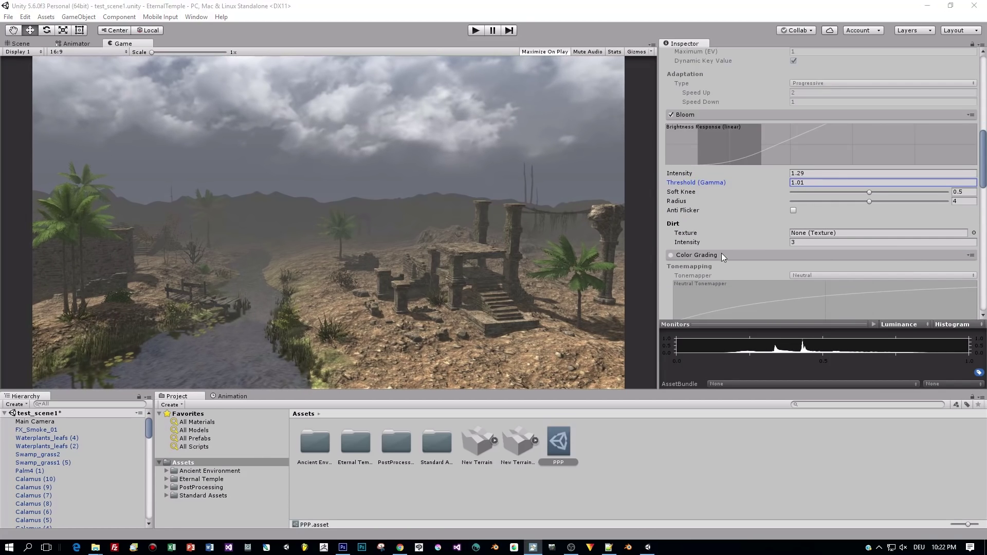
{"action": "left_click", "coordinate": [671, 194]}
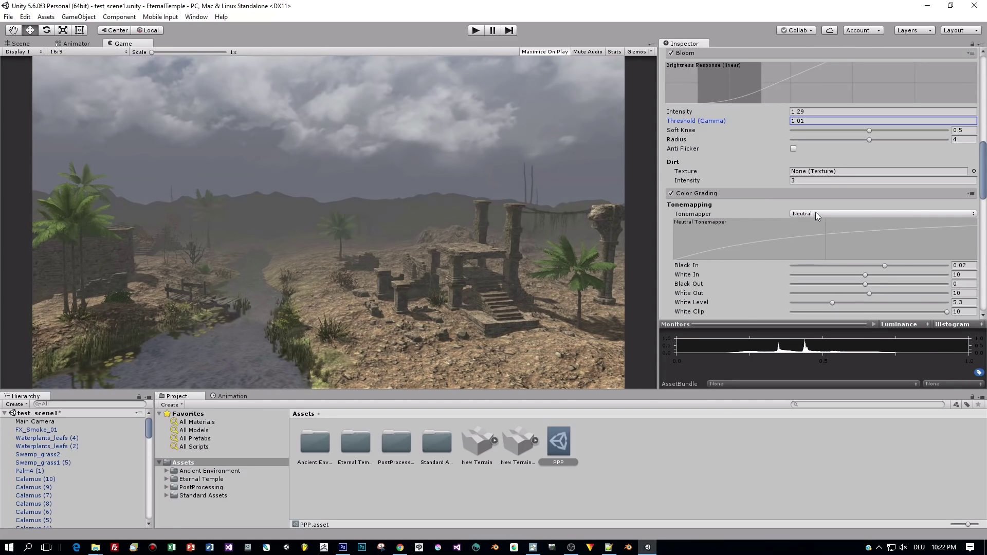
{"action": "left_click", "coordinate": [816, 213]}
{"action": "left_click", "coordinate": [797, 231]}
{"action": "mouse_move", "coordinate": [788, 235]}
{"action": "left_mouse_down"}
{"action": "mouse_move", "coordinate": [727, 235]}
{"action": "mouse_move", "coordinate": [791, 229]}
{"action": "left_mouse_up"}
{"action": "left_click_drag", "start_coordinate": [712, 238], "coordinate": [717, 257]}
Step: Enable the Vignette and Chromatic Aberration effects
{"action": "scroll", "coordinate": [719, 236], "scroll_direction": "down", "scroll_amount": 5}
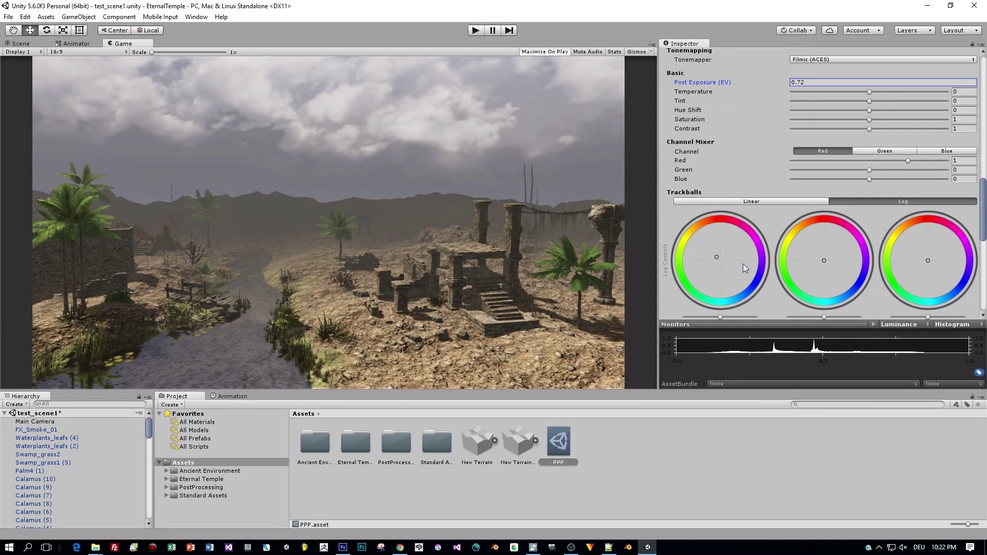
{"action": "scroll", "coordinate": [742, 264], "scroll_direction": "down", "scroll_amount": 10}
{"action": "left_click", "coordinate": [670, 266]}
{"action": "scroll", "coordinate": [670, 266], "scroll_direction": "down", "scroll_amount": 2}
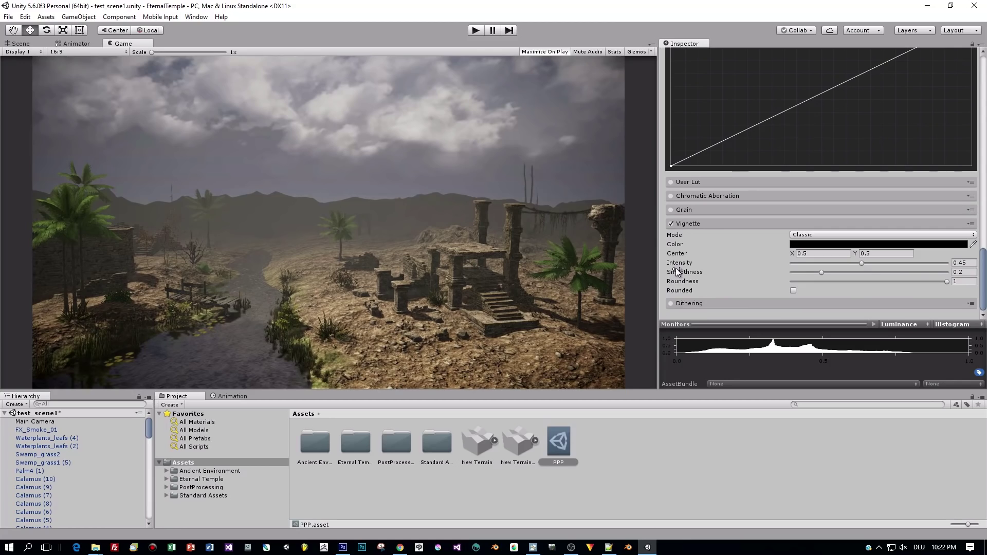
{"action": "left_click", "coordinate": [671, 196]}
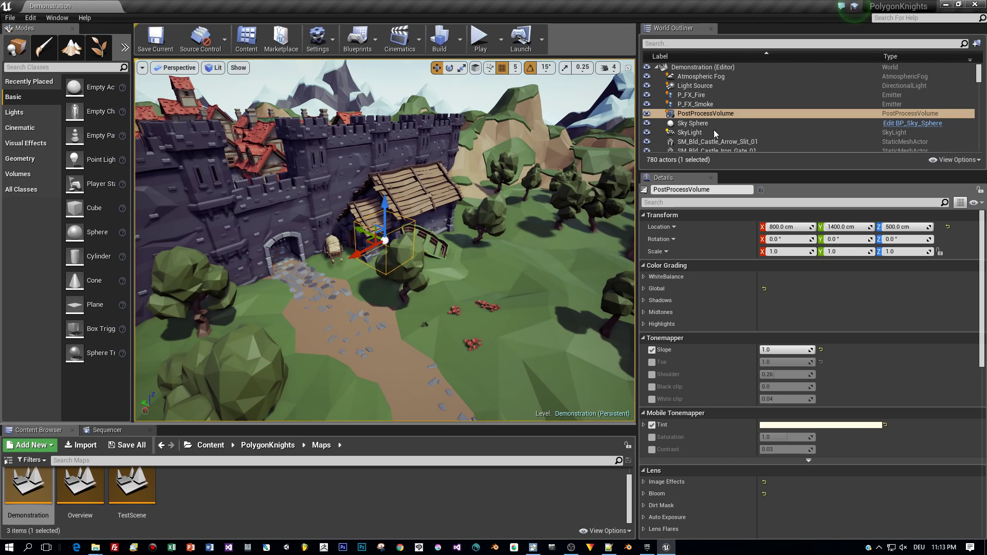
Step: Search the Modes panel for 'pos' and drop a new Post Process Volume onto the dirt path
{"action": "left_click", "coordinate": [717, 113]}
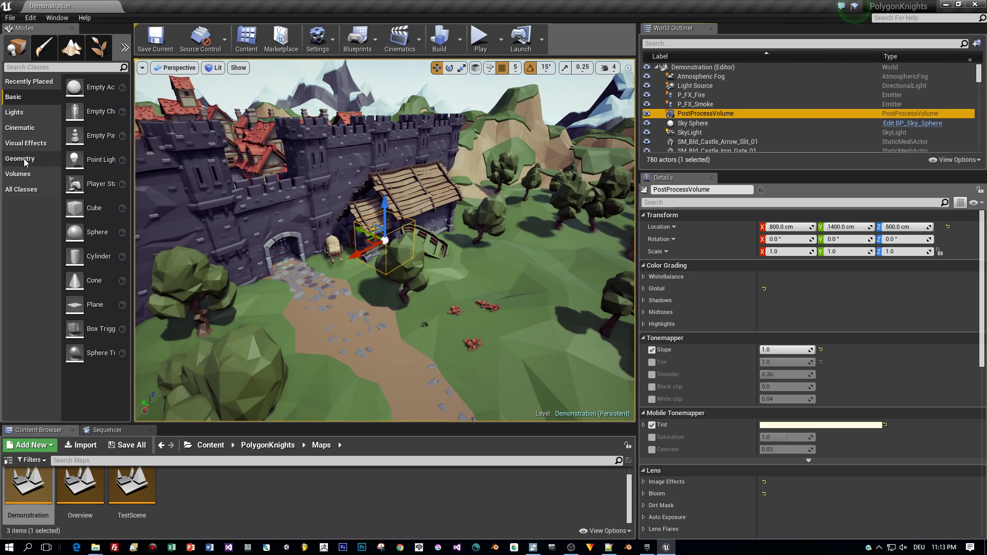
{"action": "left_click", "coordinate": [30, 68]}
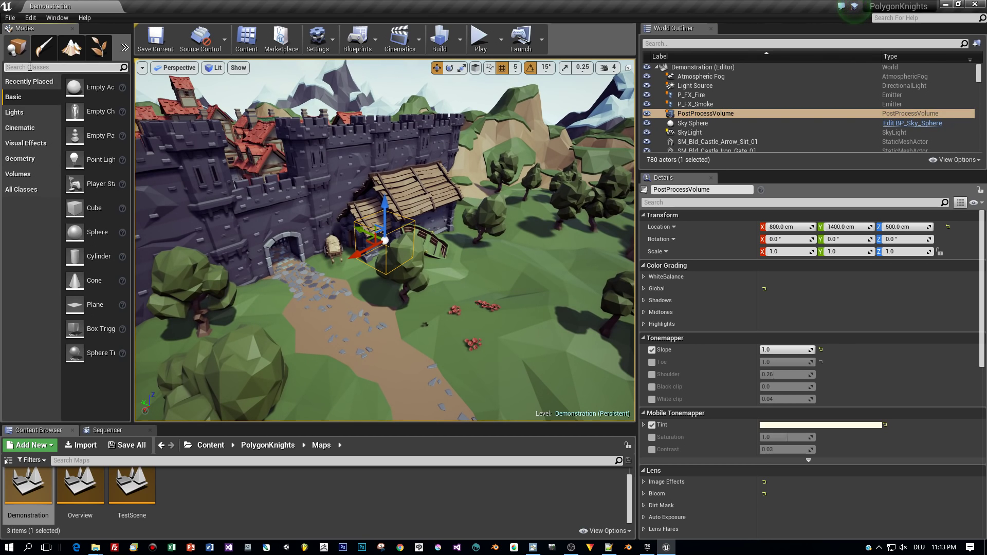
{"action": "type", "text": "post"}
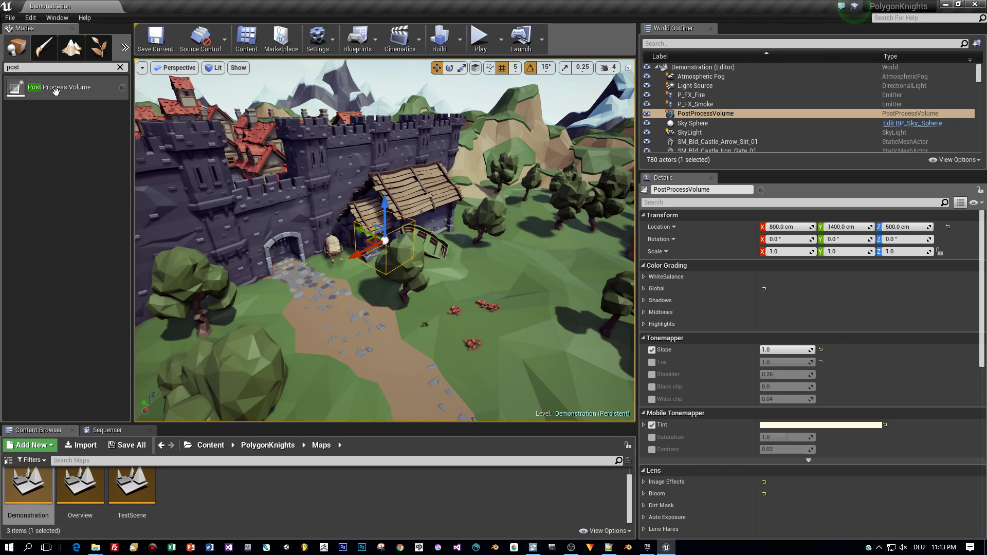
{"action": "left_click_drag", "start_coordinate": [68, 93], "coordinate": [385, 351]}
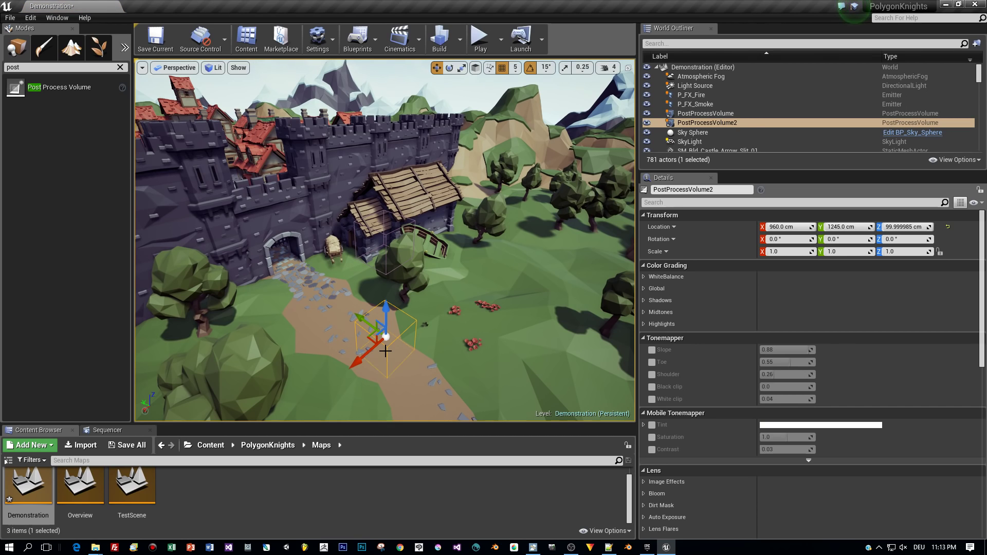
Step: Delete PostProcessVolume2, reselect the original PostProcessVolume, and clear the class search
{"action": "key", "text": "Delete"}
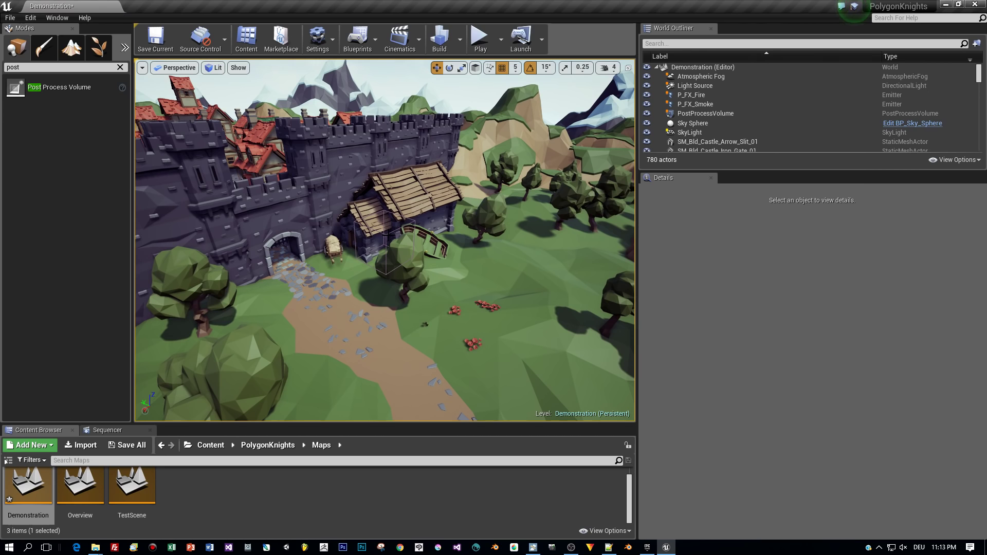
{"action": "left_click", "coordinate": [389, 235]}
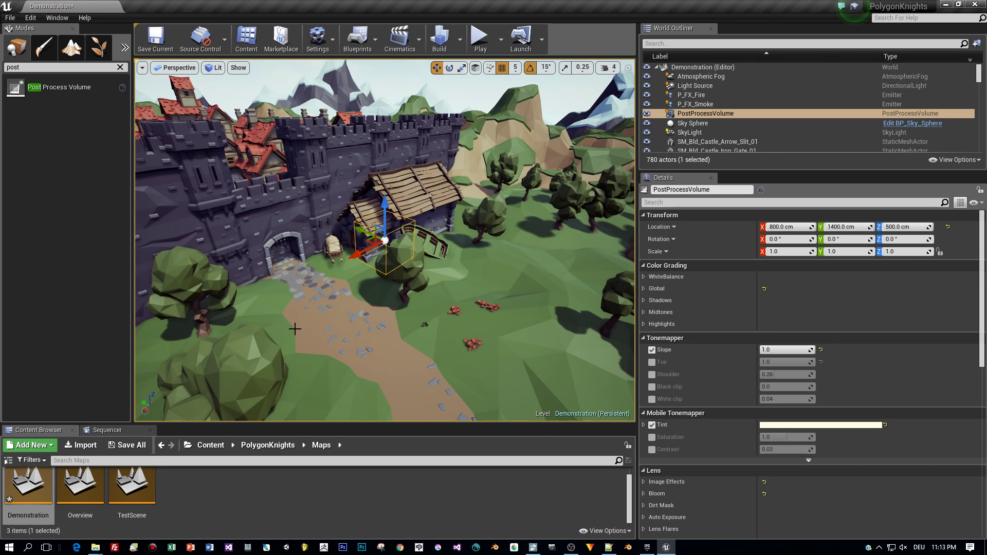
{"action": "mouse_move", "coordinate": [423, 322]}
{"action": "left_mouse_down", "text": "alt"}
{"action": "mouse_move", "coordinate": [488, 324]}
{"action": "mouse_move", "coordinate": [425, 325]}
{"action": "left_mouse_up", "text": "alt"}
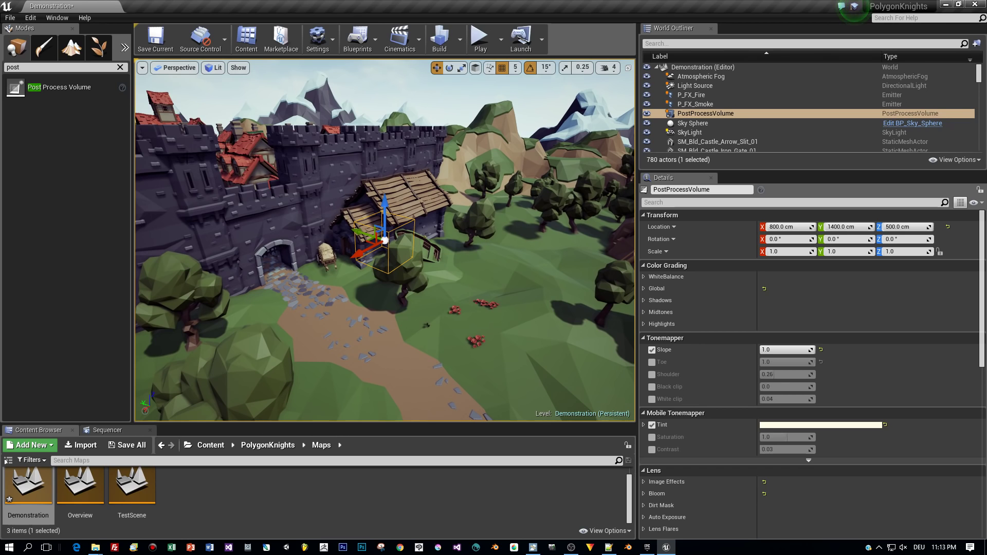
{"action": "left_click", "coordinate": [120, 68]}
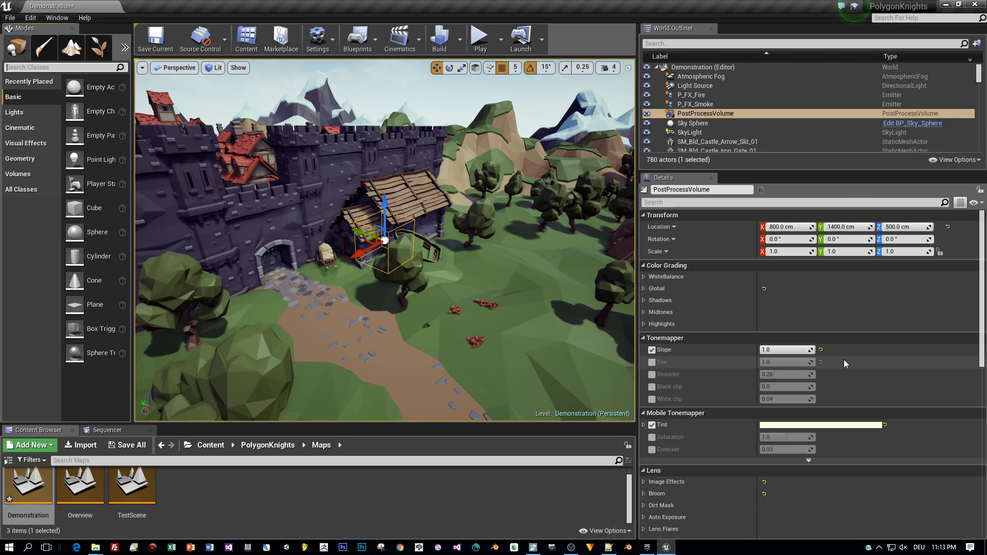
Step: Collapse all Details categories, then expand Post Process Volume Settings and Color Grading
{"action": "left_click", "coordinate": [974, 202]}
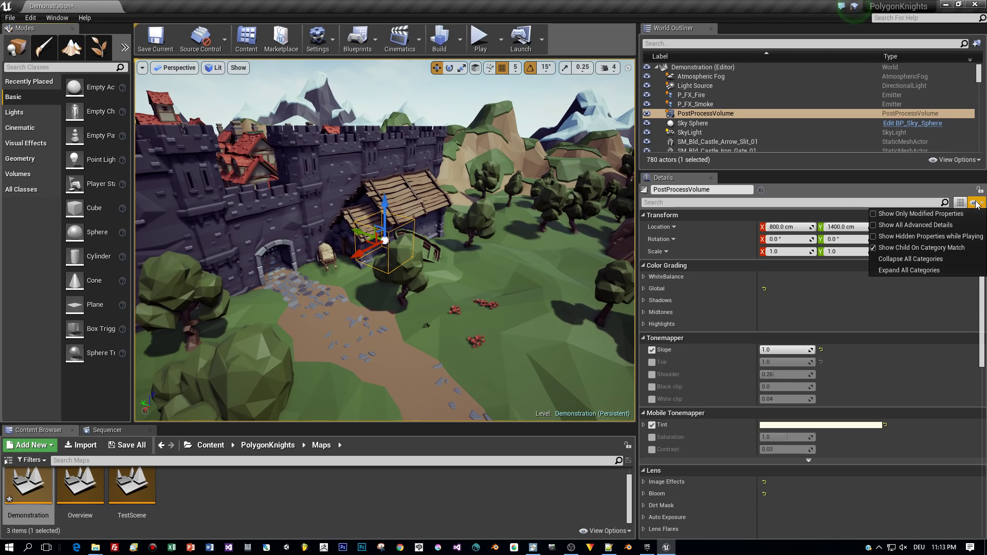
{"action": "left_click", "coordinate": [925, 260]}
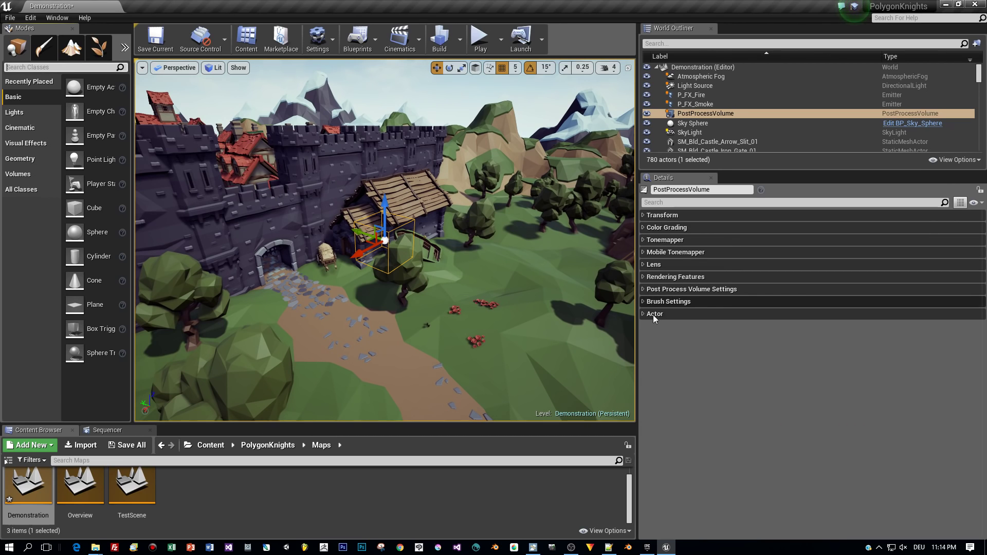
{"action": "left_click", "coordinate": [643, 290]}
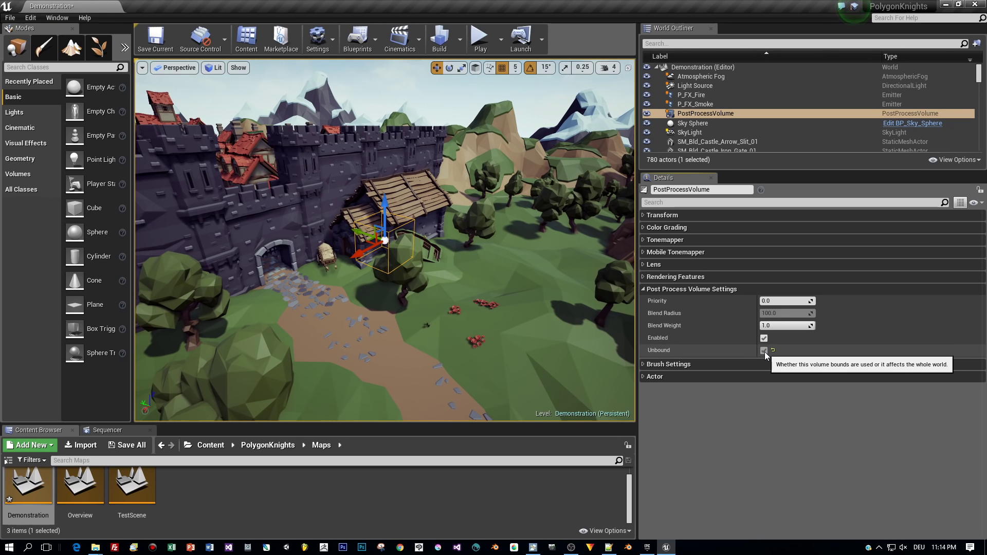
{"action": "left_click", "coordinate": [642, 227]}
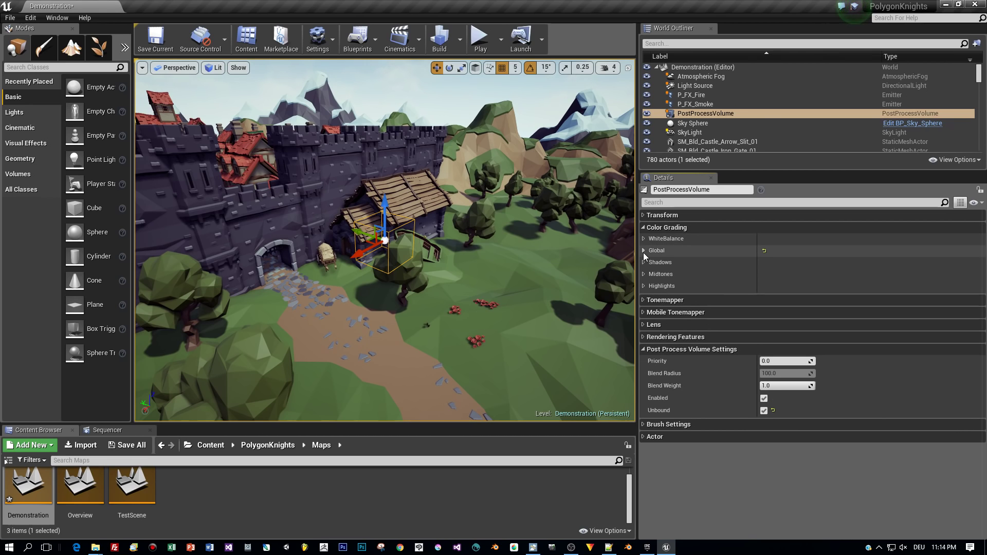
Step: Set white-balance temperature to about 10463, enable Contrast, and turn Unbound off
{"action": "left_click", "coordinate": [643, 250]}
{"action": "left_click", "coordinate": [643, 239]}
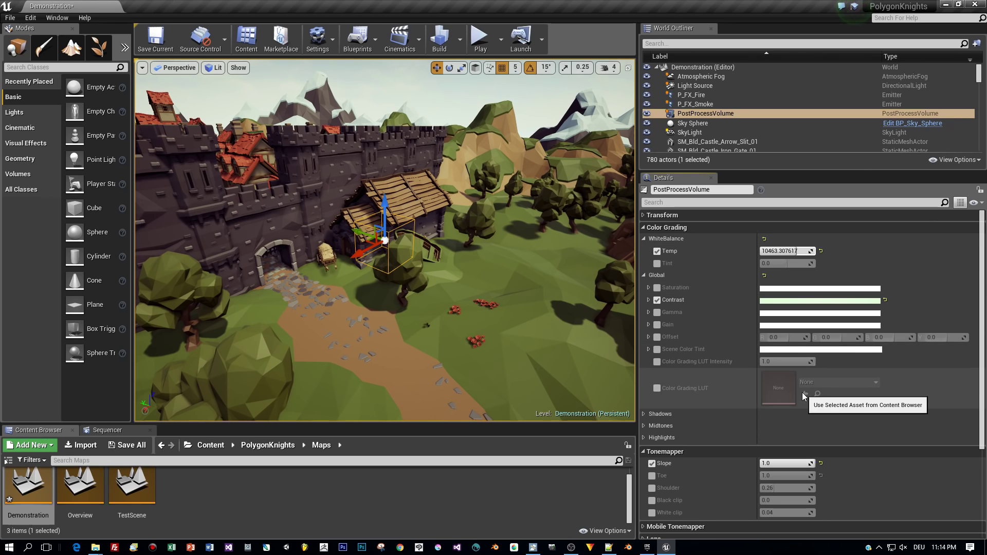
{"action": "scroll", "coordinate": [802, 393], "scroll_direction": "down", "scroll_amount": 2}
{"action": "scroll", "coordinate": [801, 392], "scroll_direction": "down", "scroll_amount": 3}
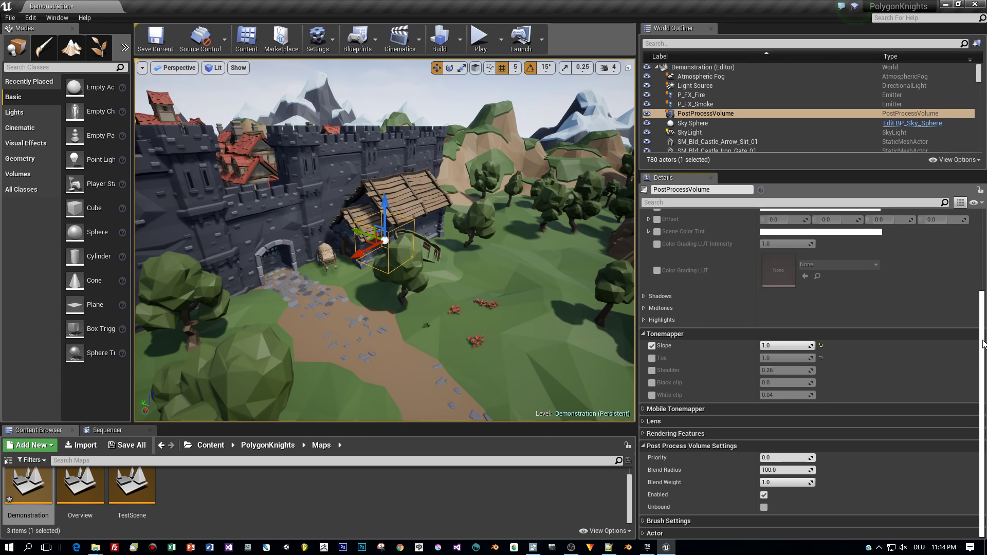
{"action": "left_click_drag", "start_coordinate": [983, 343], "coordinate": [985, 252]}
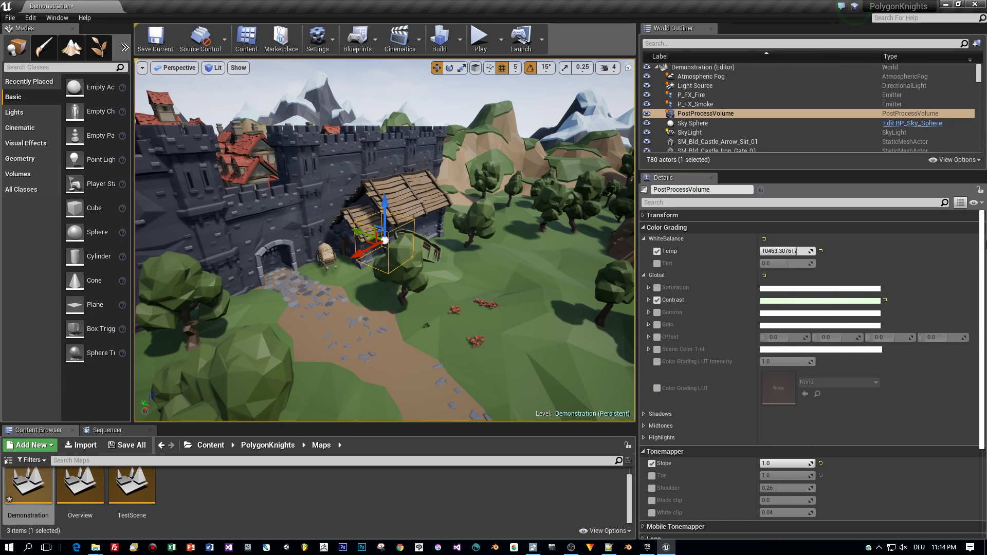
Step: Set the PostProcessVolume's Scale X, Y and Z to 5, then orbit toward the castle gate
{"action": "left_click", "coordinate": [644, 216]}
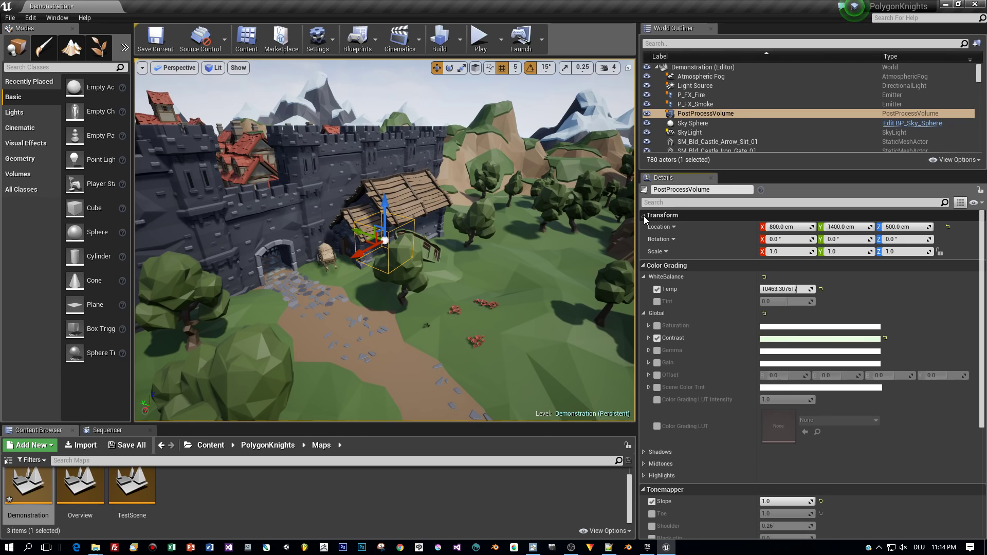
{"action": "left_click", "coordinate": [774, 251]}
{"action": "type", "text": "5"}
{"action": "left_click", "coordinate": [835, 251]}
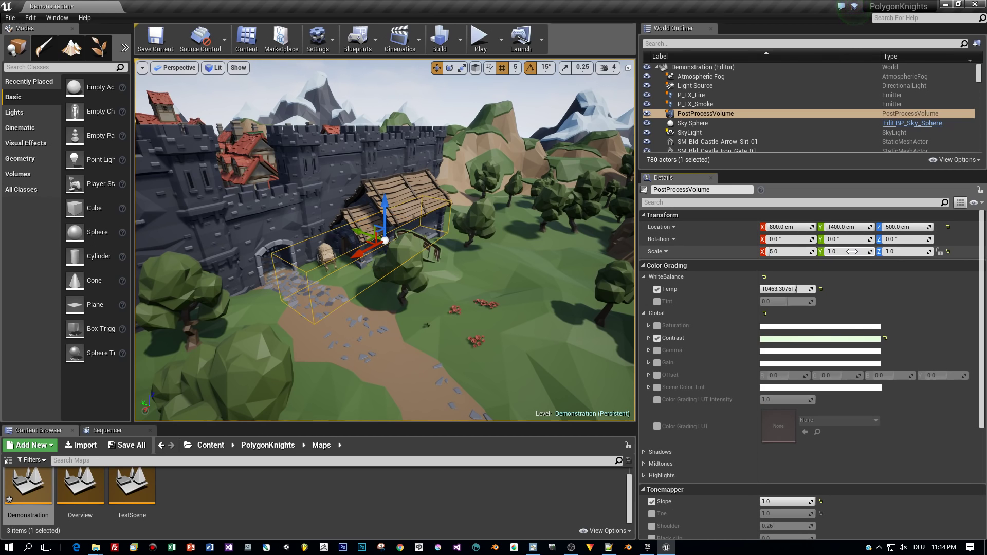
{"action": "type", "text": "5"}
{"action": "left_click", "coordinate": [900, 251]}
{"action": "type", "text": "5"}
{"action": "key", "text": "Return"}
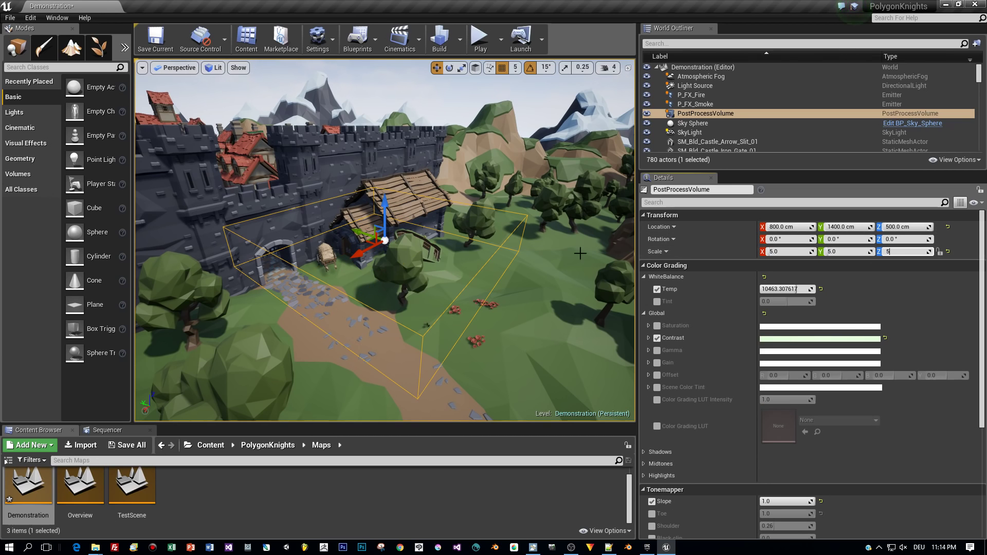
{"action": "left_click_drag", "start_coordinate": [571, 257], "coordinate": [487, 335], "text": "alt"}
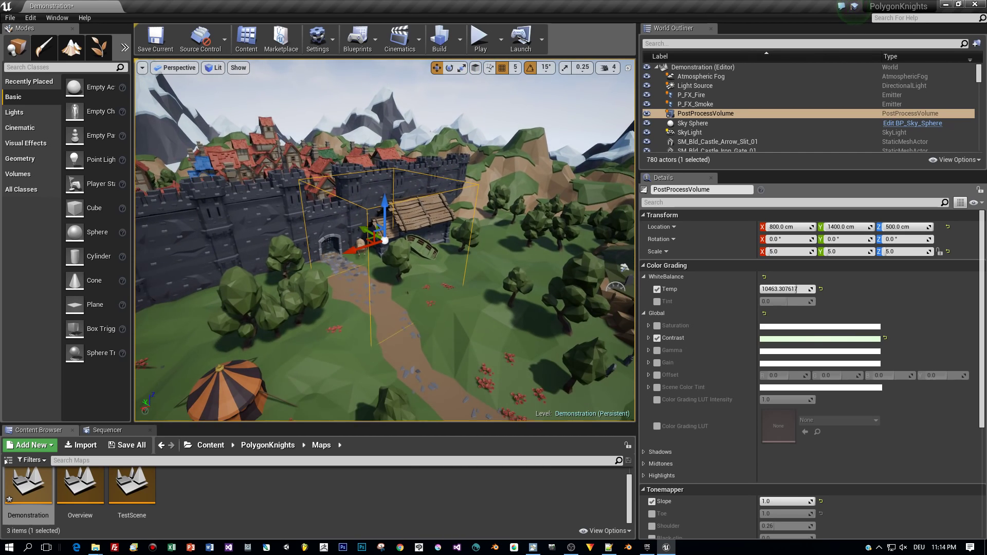
{"action": "mouse_move", "coordinate": [487, 335]}
{"action": "right_mouse_down", "text": "alt"}
{"action": "mouse_move", "coordinate": [539, 292]}
{"action": "mouse_move", "coordinate": [497, 327]}
{"action": "right_mouse_up", "text": "alt"}
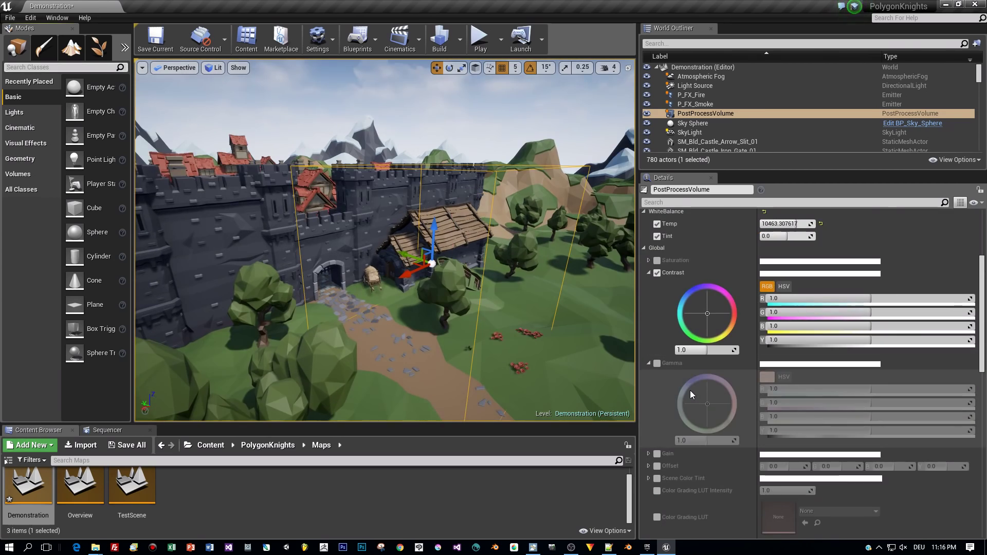
Step: Enable Gamma under Global colour grading and lower it to 0.63 on all channels
{"action": "left_click", "coordinate": [657, 364]}
{"action": "left_click", "coordinate": [657, 364]}
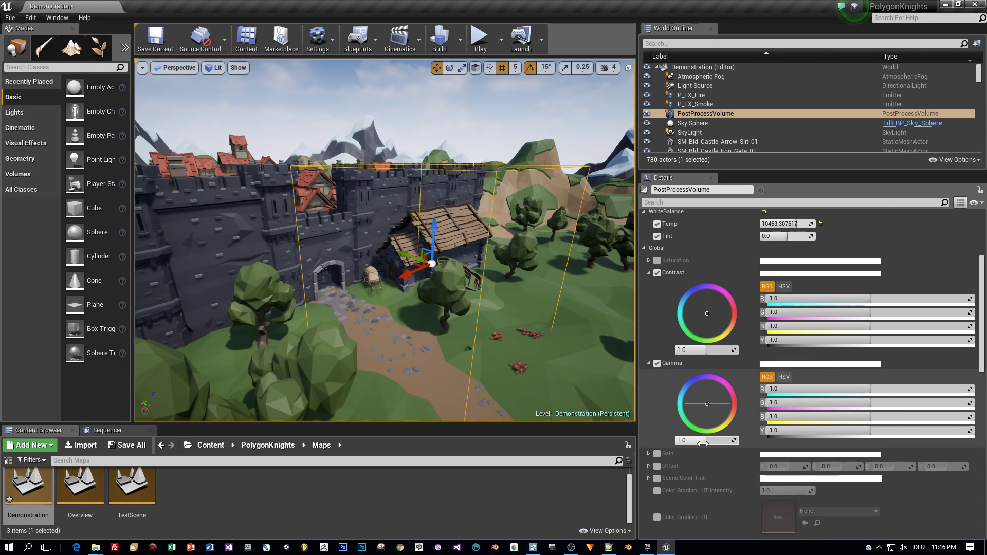
{"action": "scroll", "coordinate": [706, 452], "scroll_direction": "up", "scroll_amount": 1}
{"action": "left_click_drag", "start_coordinate": [704, 456], "coordinate": [678, 456]}
Step: Collapse the WhiteBalance and Global grading sections in the Details panel
{"action": "scroll", "coordinate": [384, 240], "scroll_direction": "up", "scroll_amount": 8}
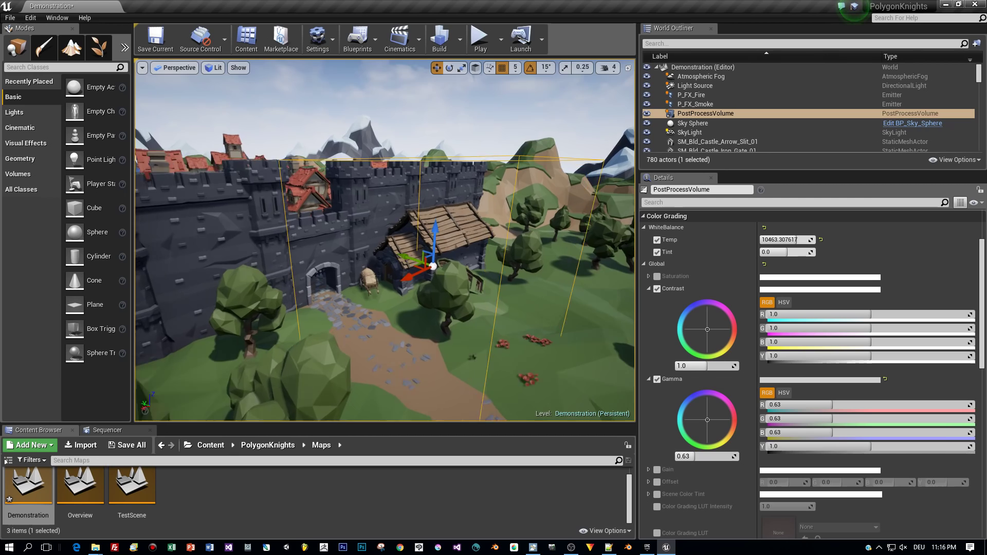
{"action": "scroll", "coordinate": [384, 240], "scroll_direction": "down", "scroll_amount": 6}
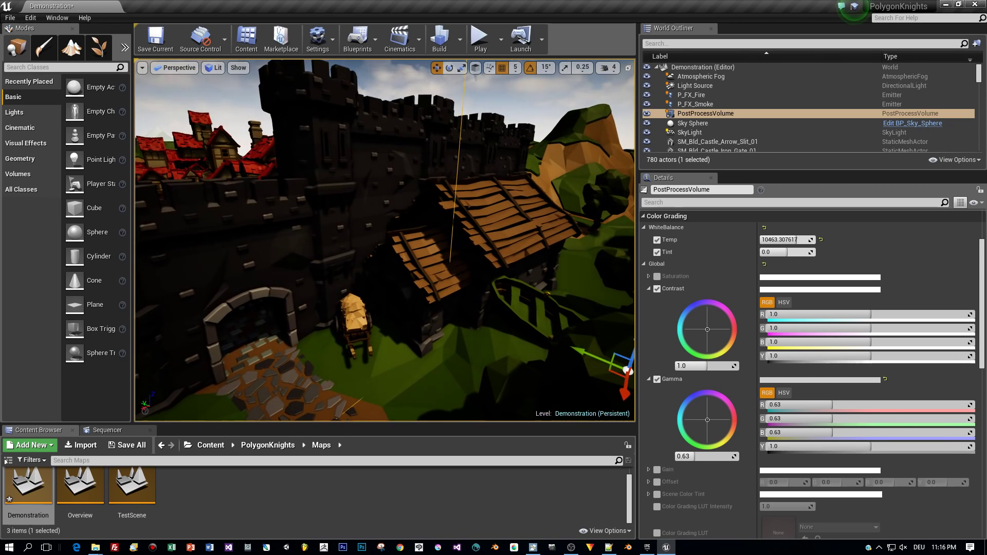
{"action": "scroll", "coordinate": [384, 240], "scroll_direction": "down", "scroll_amount": 3}
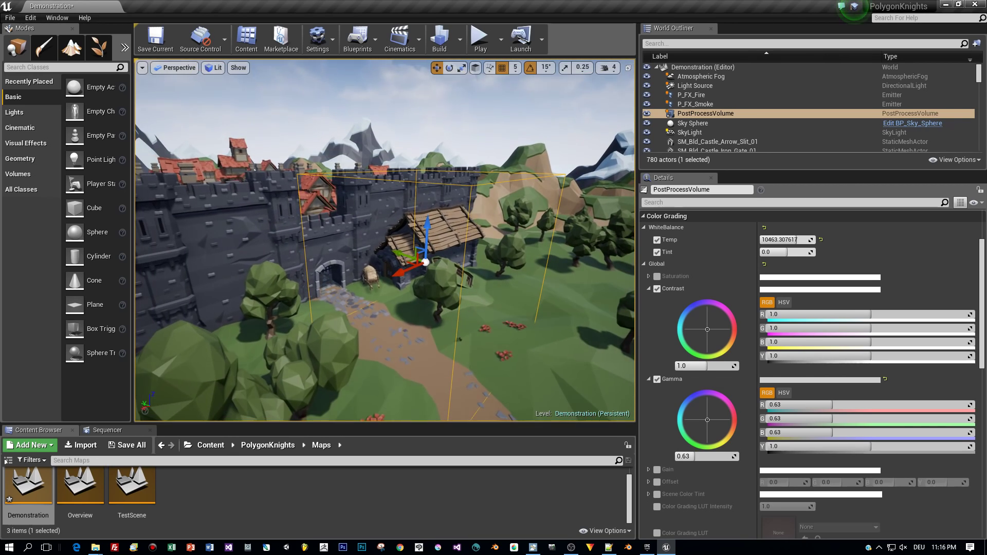
{"action": "left_click", "coordinate": [644, 227]}
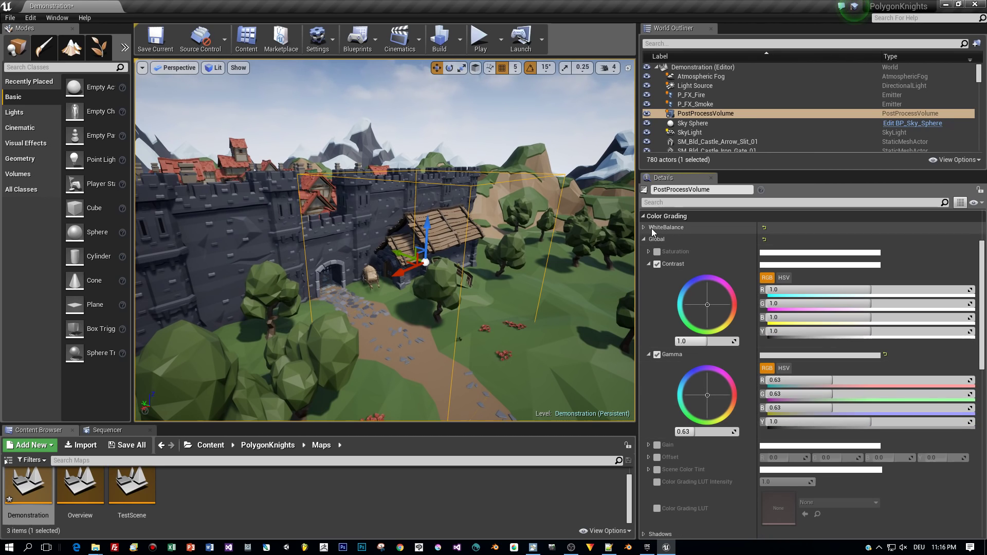
{"action": "left_click", "coordinate": [644, 239]}
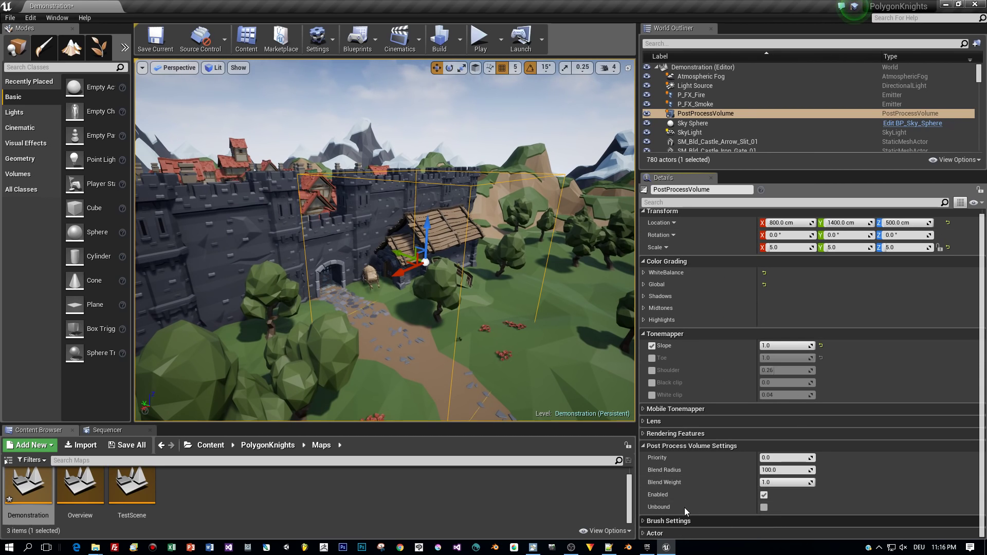
{"action": "left_click", "coordinate": [781, 470]}
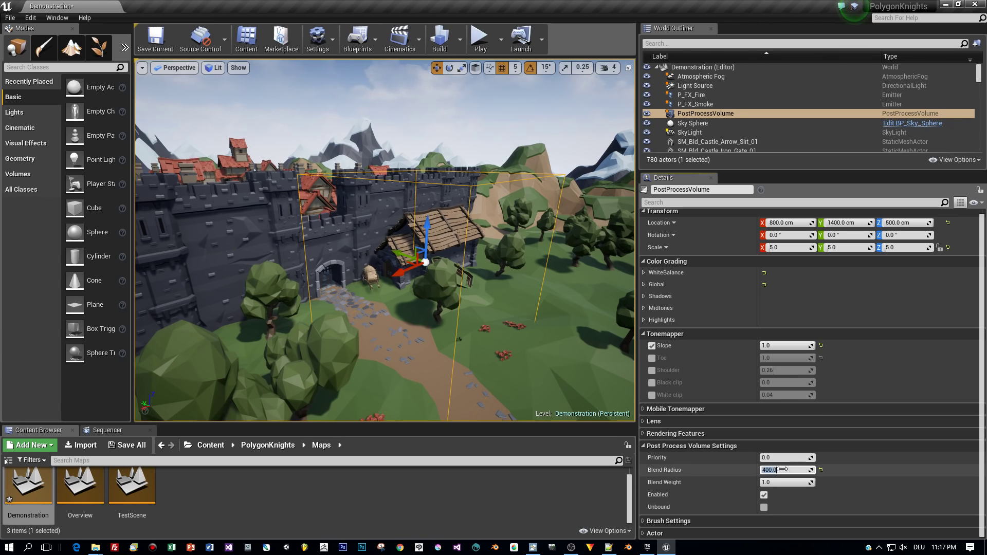
Step: Set the volume's Blend Radius to 400.0 and start Play In Editor
{"action": "scroll", "coordinate": [575, 386], "scroll_direction": "down", "scroll_amount": 3}
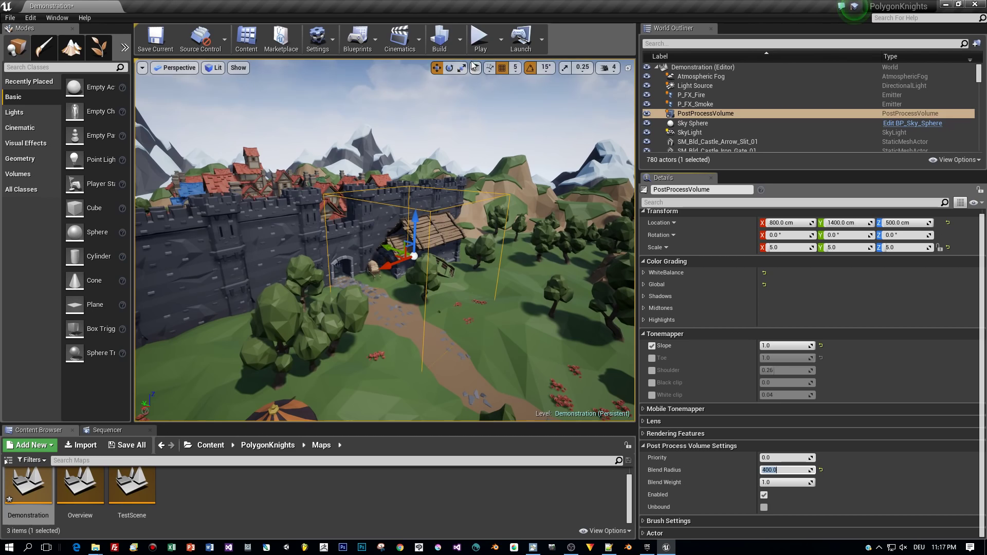
{"action": "left_click", "coordinate": [480, 39]}
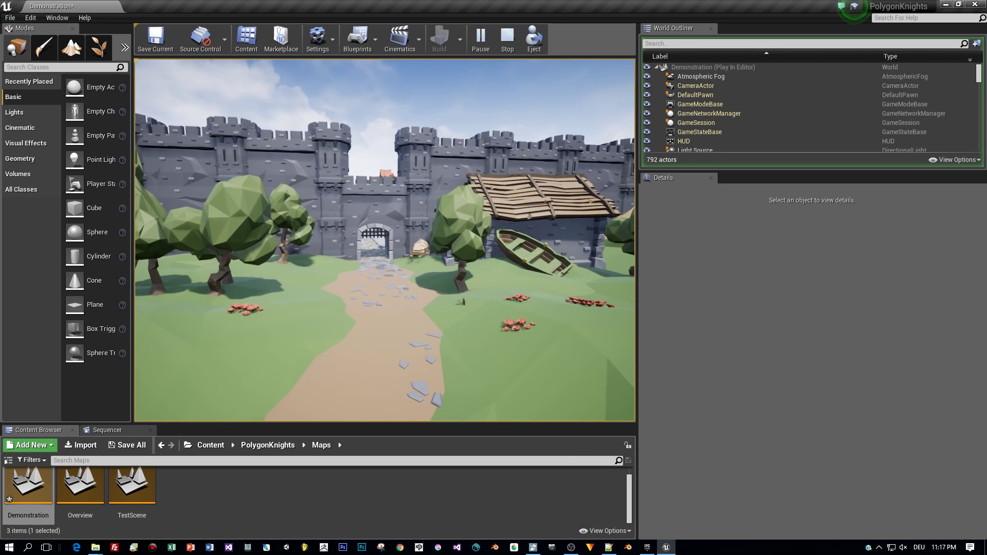
Step: Stop play and Alt-drag a duplicate, PostProcessVolume2, into the town at Y 3420
{"action": "key", "text": "Escape"}
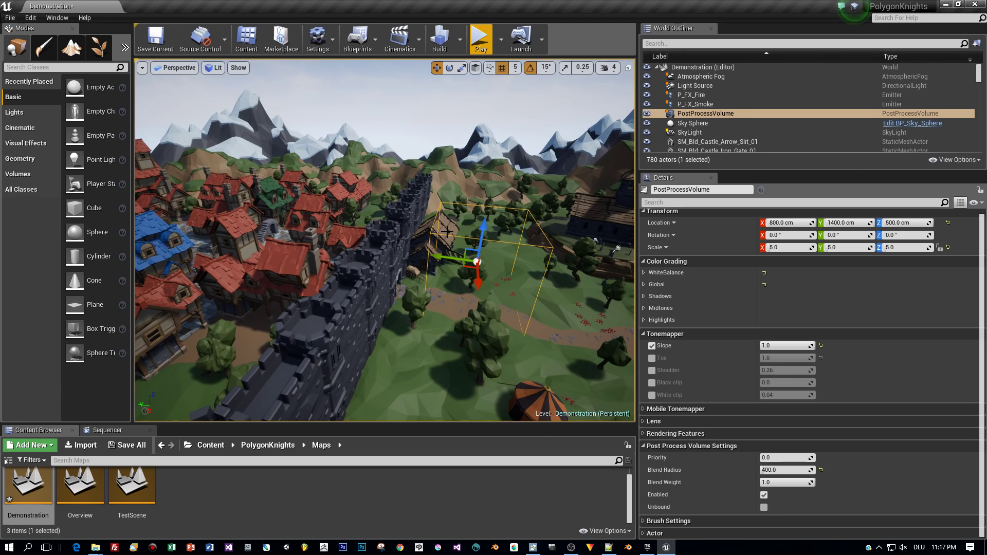
{"action": "left_click_drag", "start_coordinate": [438, 256], "coordinate": [286, 238], "text": "alt"}
{"action": "key", "text": "f"}
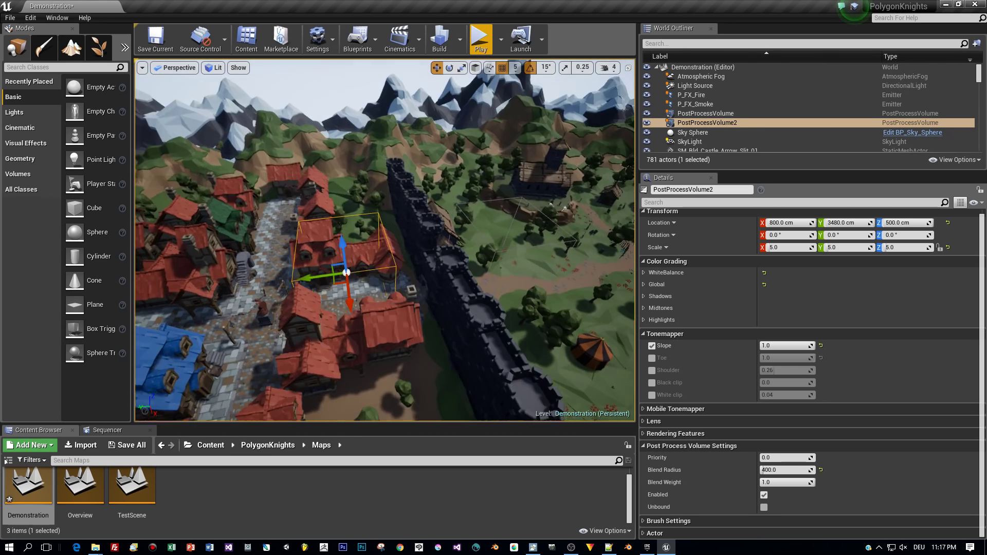
{"action": "left_click_drag", "start_coordinate": [342, 302], "coordinate": [355, 297]}
{"action": "right_click_drag", "start_coordinate": [354, 297], "coordinate": [420, 327]}
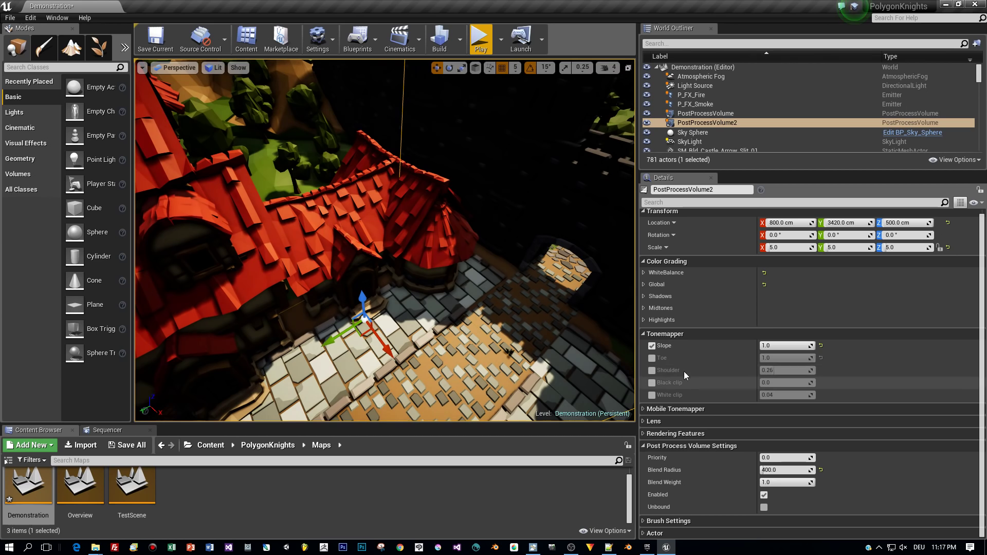
{"action": "scroll", "coordinate": [787, 320], "scroll_direction": "up", "scroll_amount": 1}
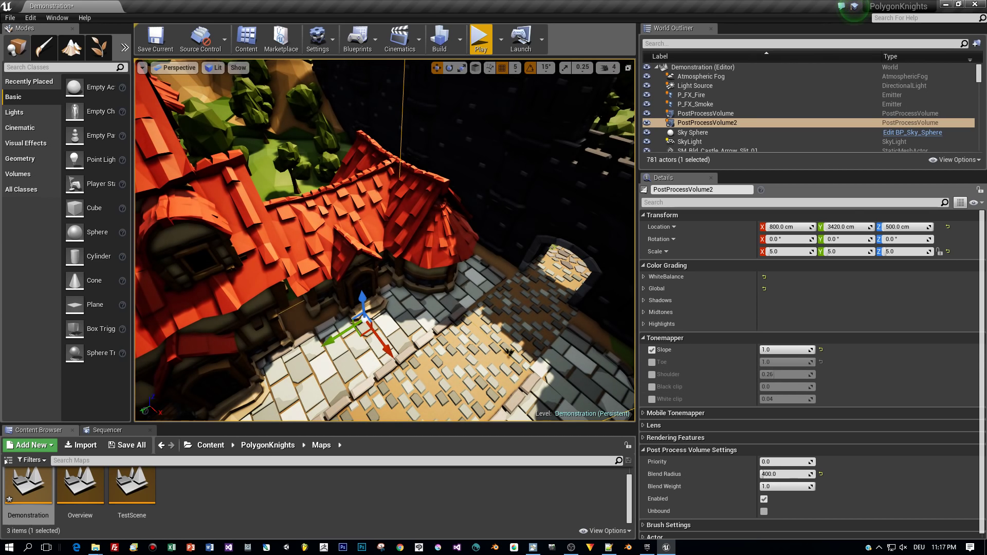
Step: Set PostProcessVolume2's white balance Temp to about 3234 and Tint to 0.165
{"action": "left_click", "coordinate": [643, 277]}
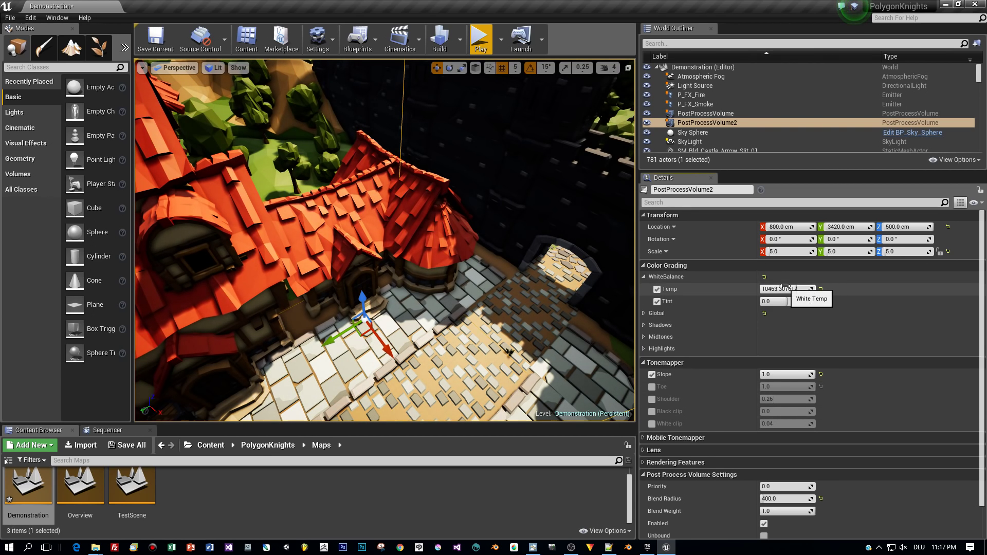
{"action": "left_click_drag", "start_coordinate": [787, 288], "coordinate": [768, 289]}
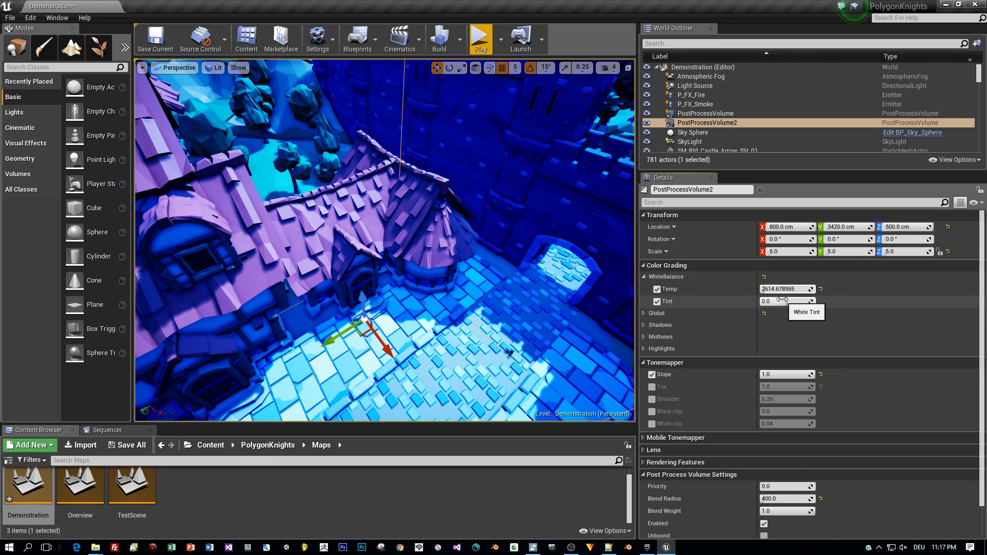
{"action": "left_click_drag", "start_coordinate": [785, 302], "coordinate": [765, 289]}
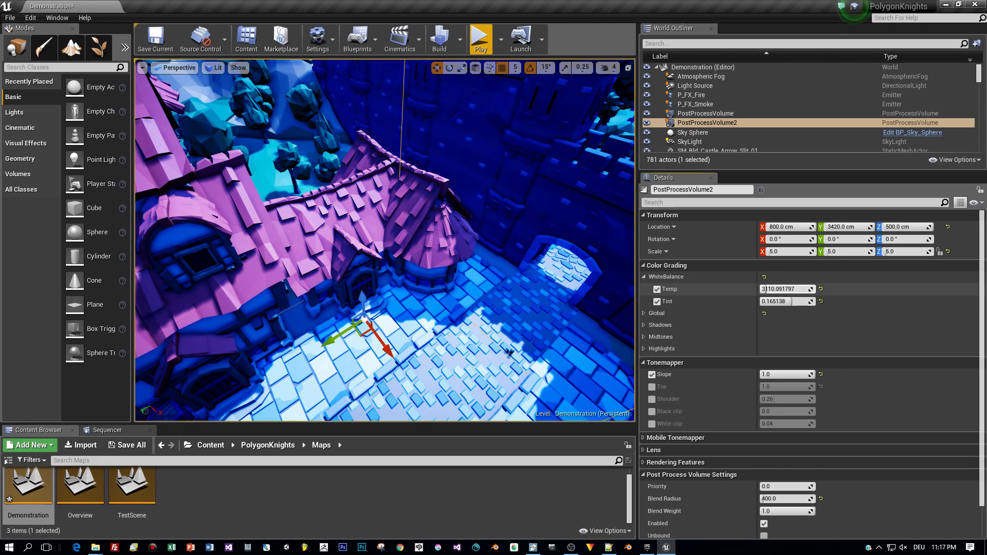
{"action": "key", "text": "f"}
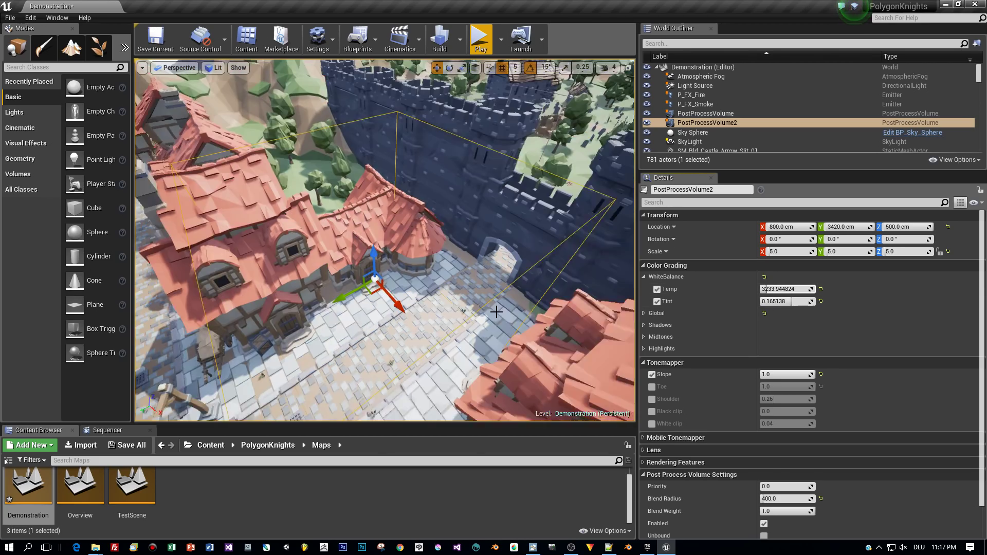
{"action": "right_click_drag", "start_coordinate": [585, 304], "coordinate": [587, 304]}
Step: Select the ground mound by the church path and play the level in the editor
{"action": "left_click", "coordinate": [230, 289]}
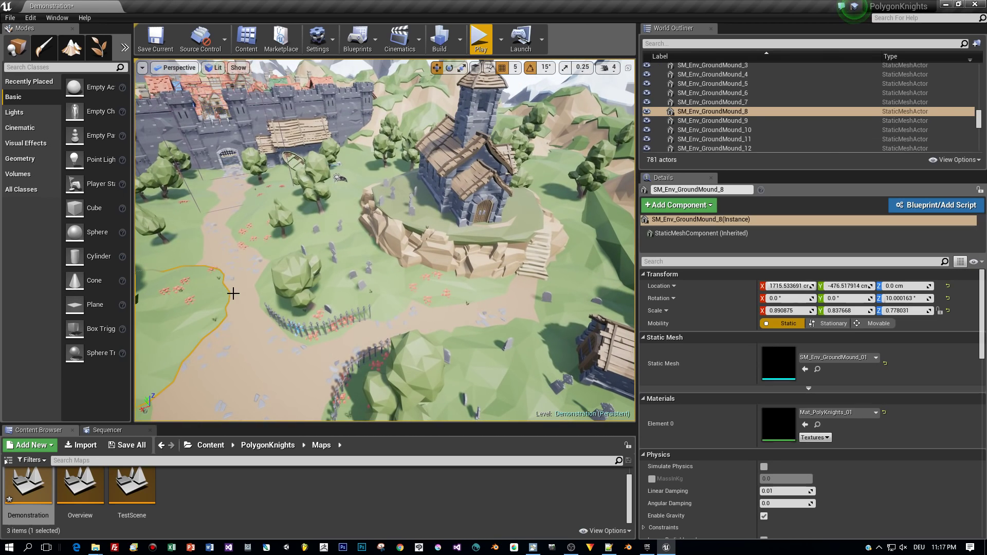
{"action": "left_click", "coordinate": [480, 39]}
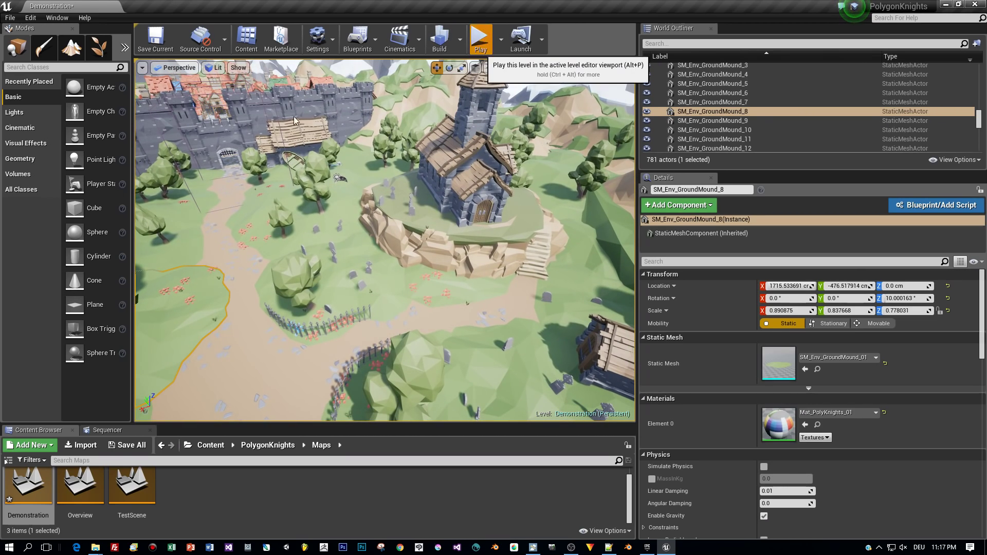